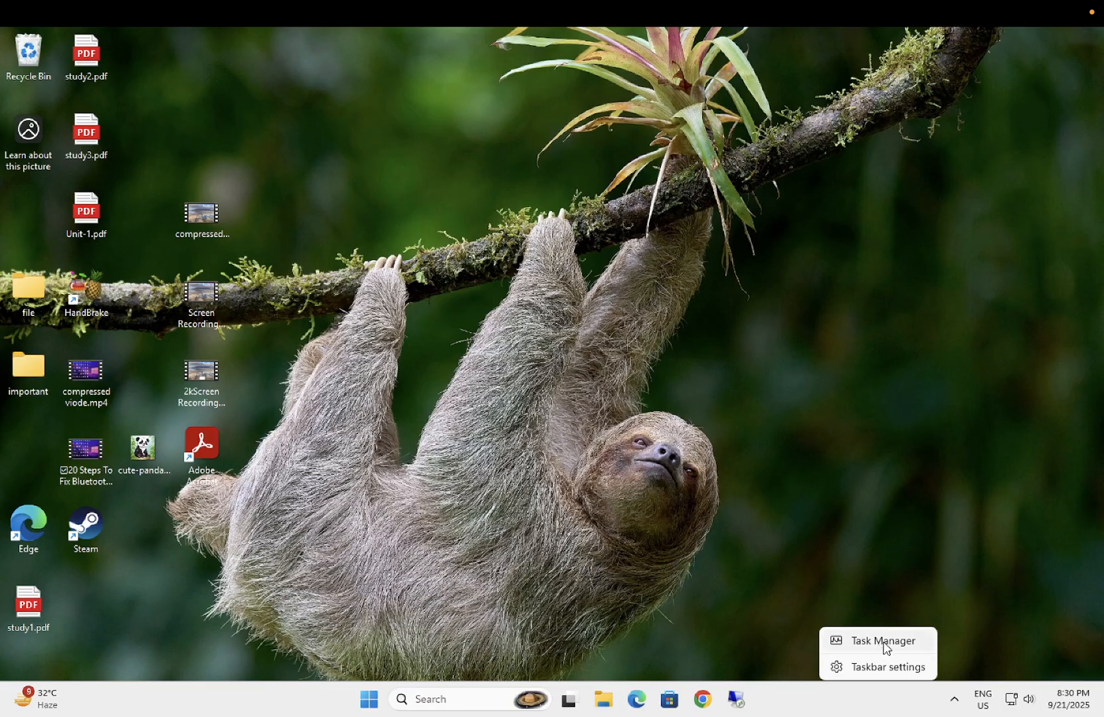
- Open Task Manager in a maximized window and sort the processes by CPU usage
left_click(883, 641)
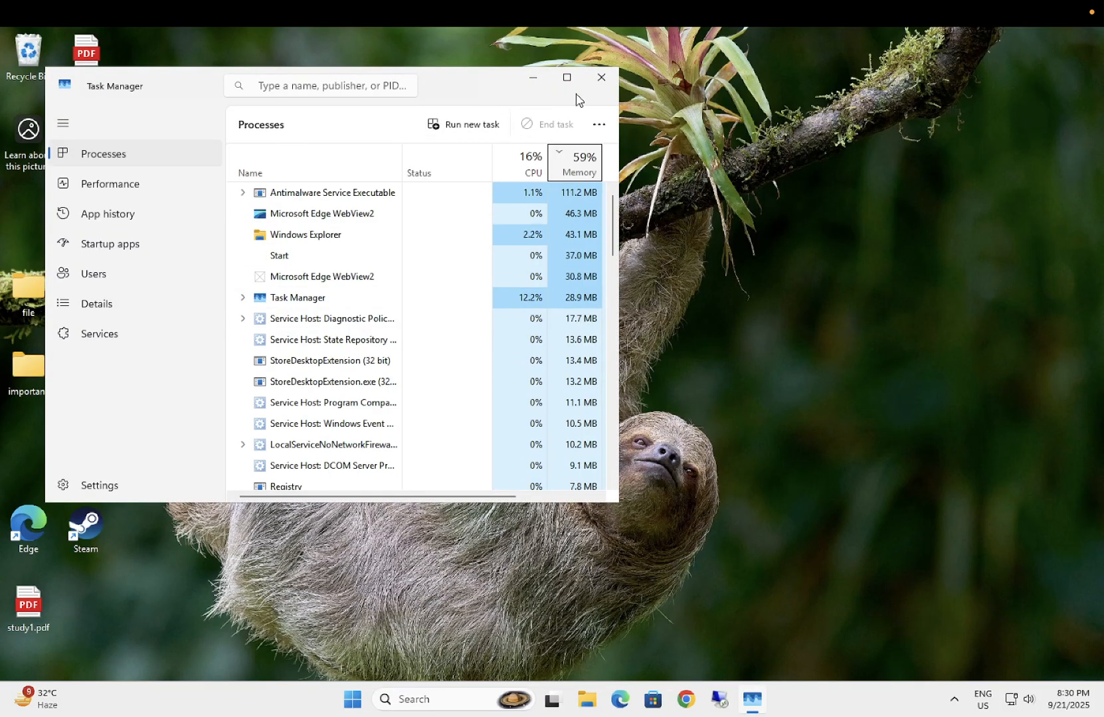
left_click(567, 77)
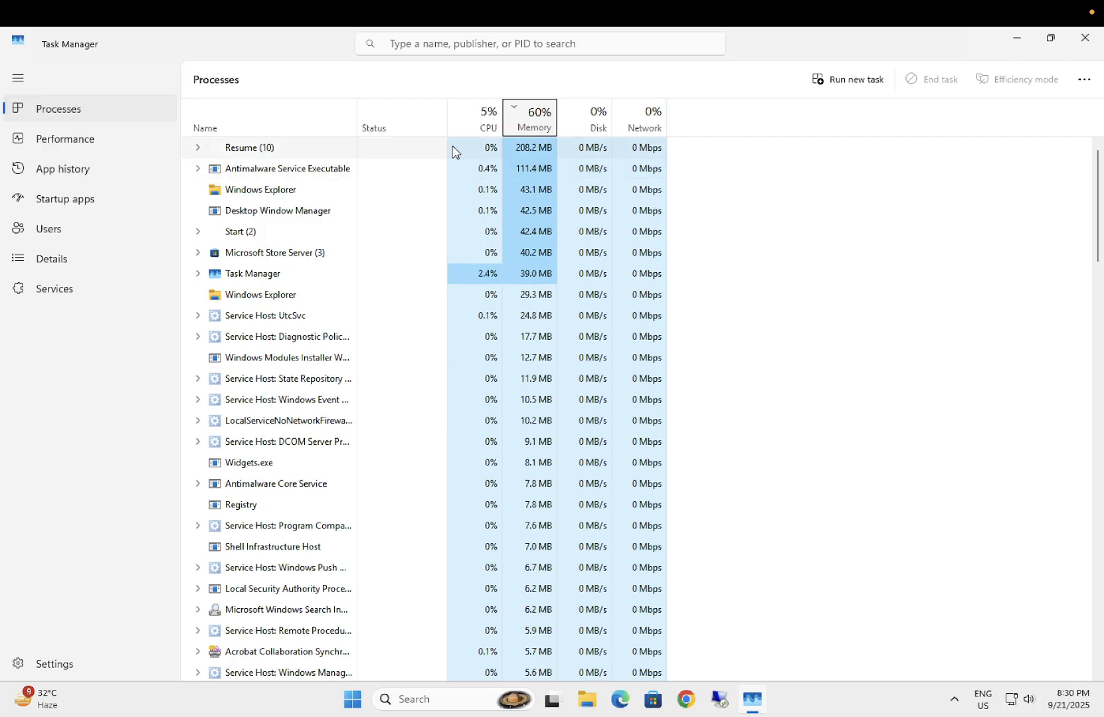
left_click(479, 125)
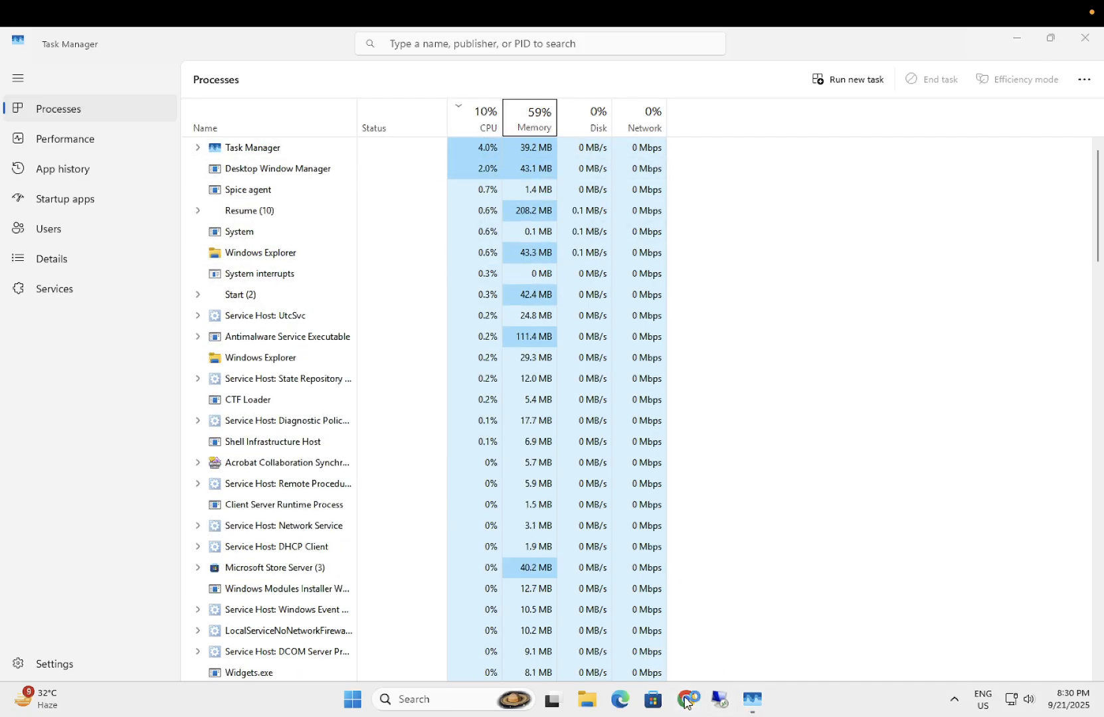
- Launch Chrome, then return to Task Manager and sort the processes by memory to examine Chrome's usage
left_click(686, 700)
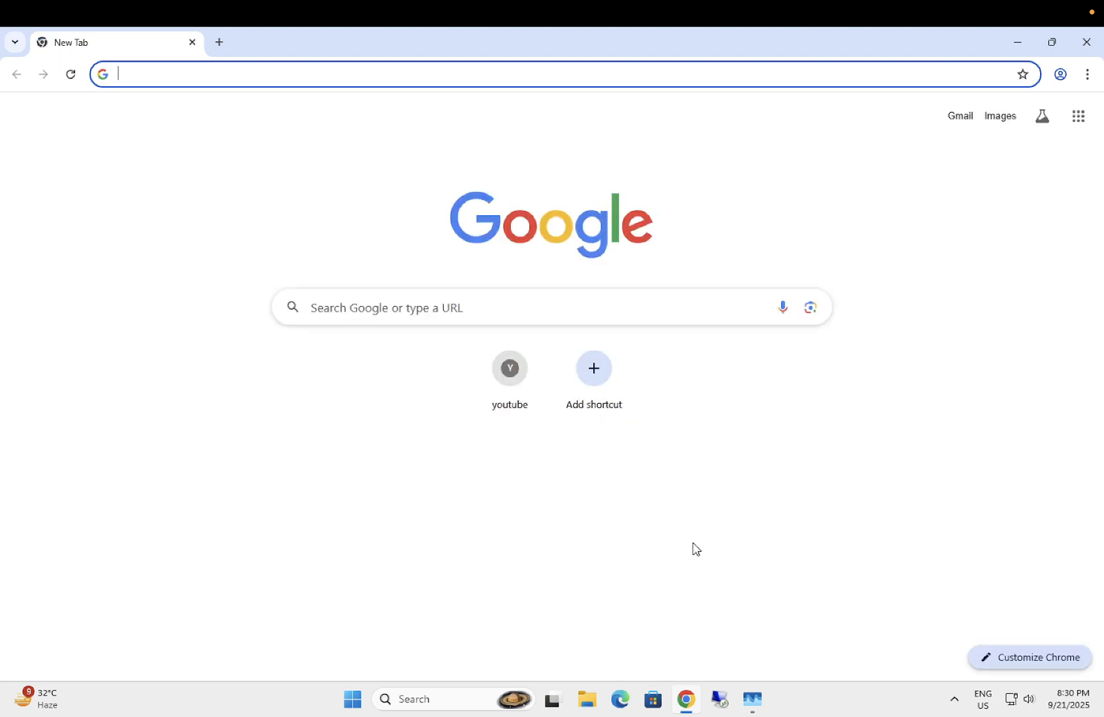
left_click(752, 700)
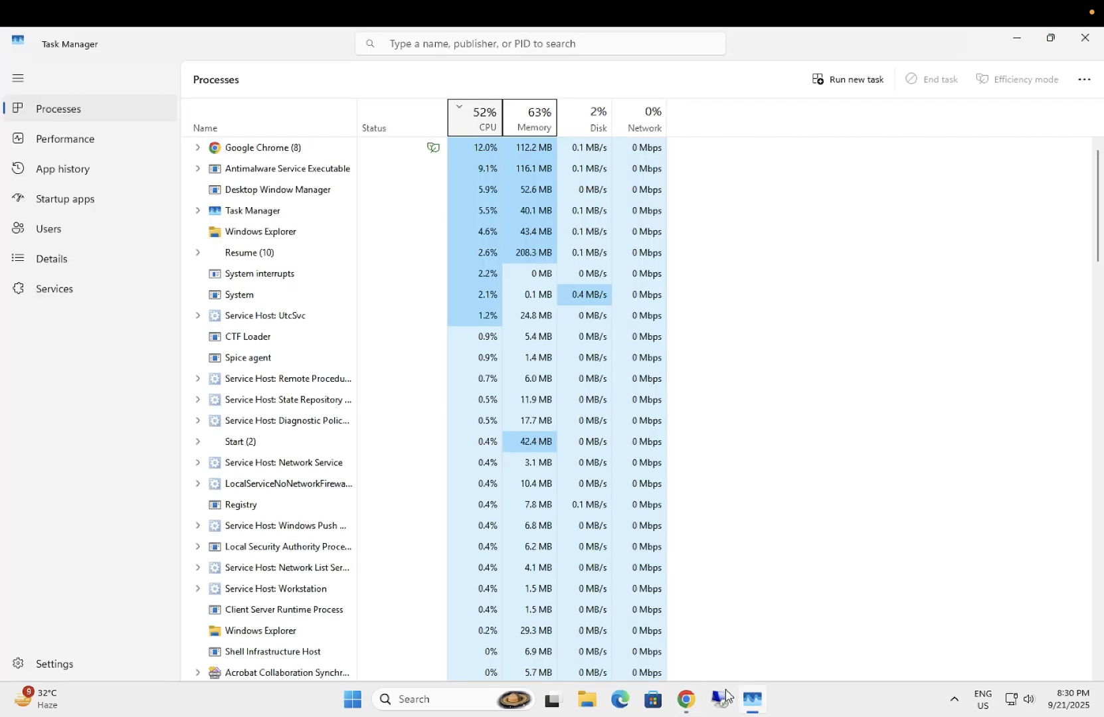
left_click(536, 129)
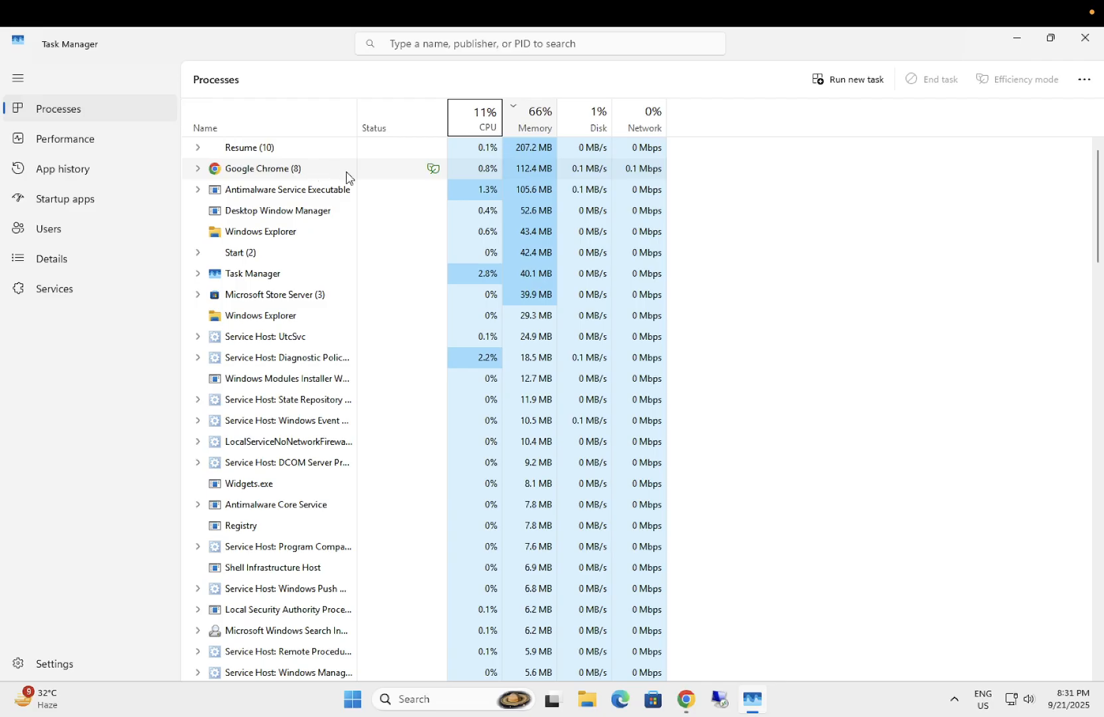
- Close Chrome, relaunch it and minimize it to compare the memory usage in Task Manager
left_click(685, 701)
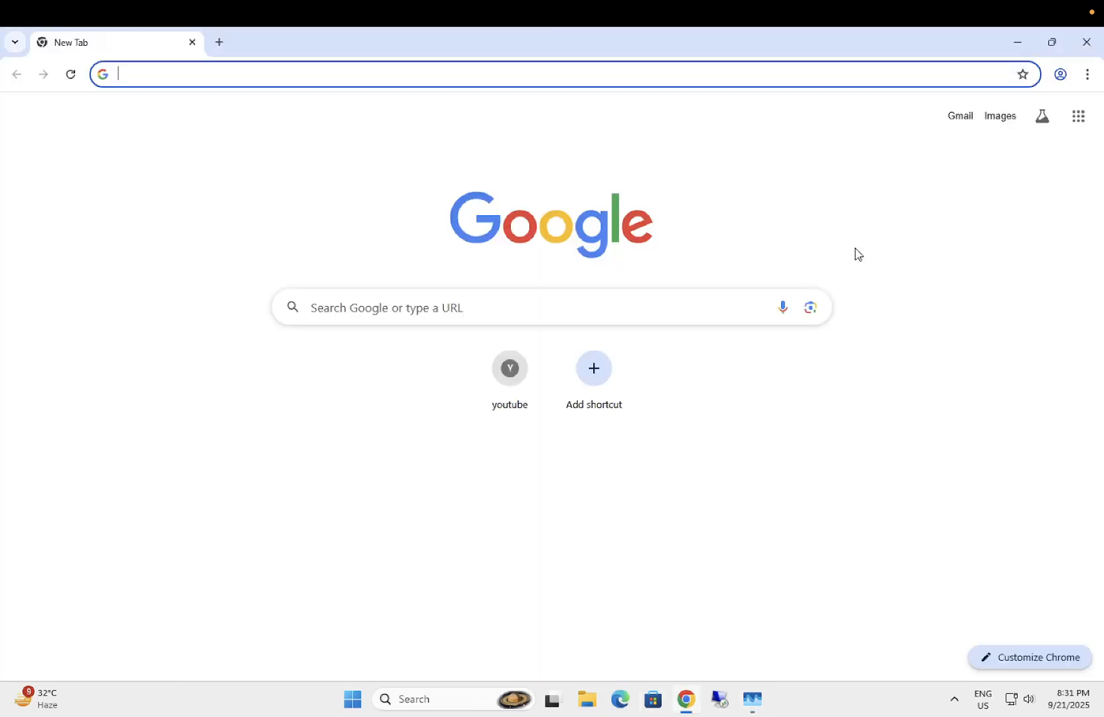
left_click(1086, 42)
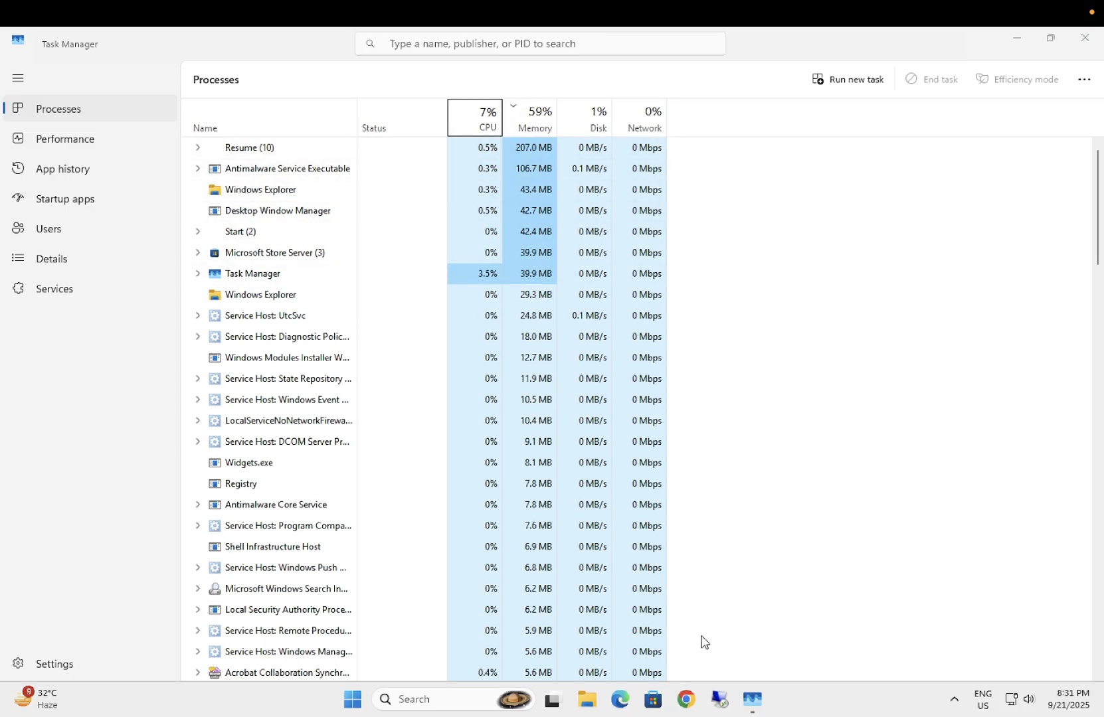
left_click(686, 698)
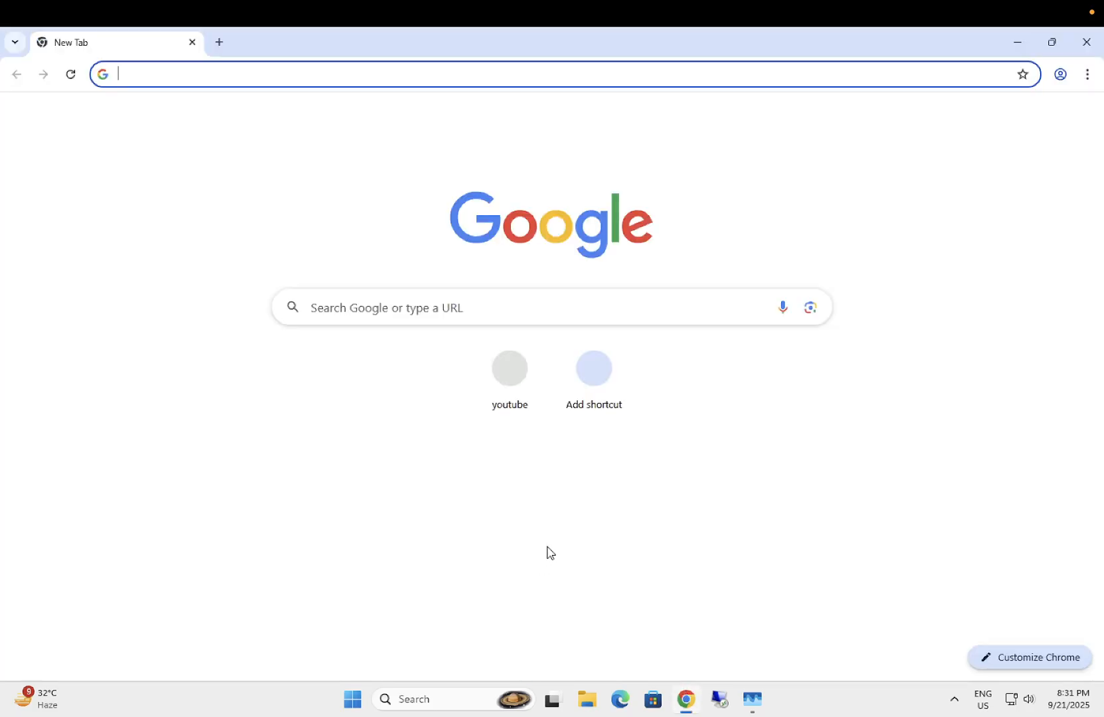
left_click(1022, 51)
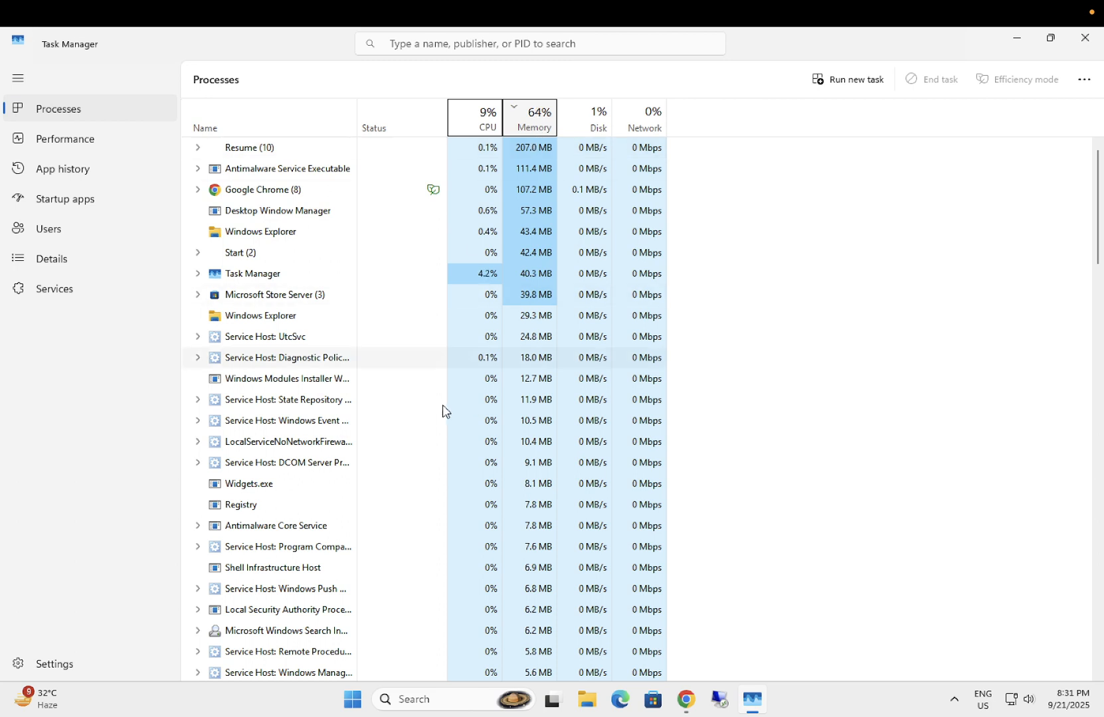
- Open the Run dialog, minimize Task Manager and run sysdm.cpl to bring up System Properties
left_click(425, 699)
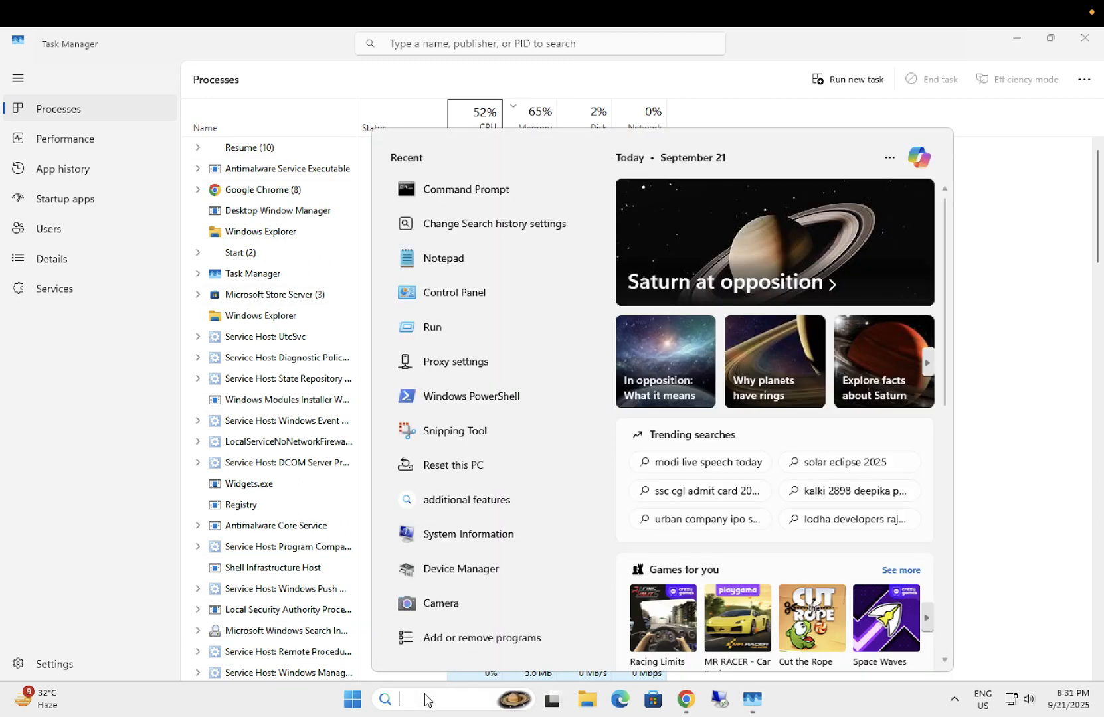
type("run")
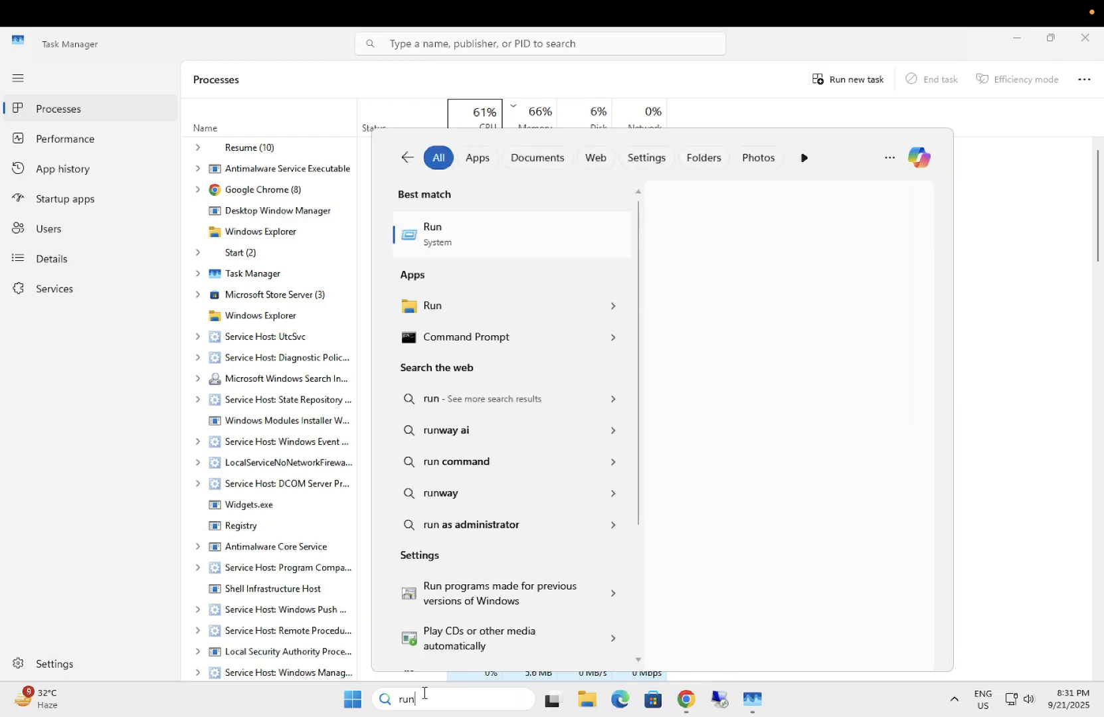
left_click(468, 246)
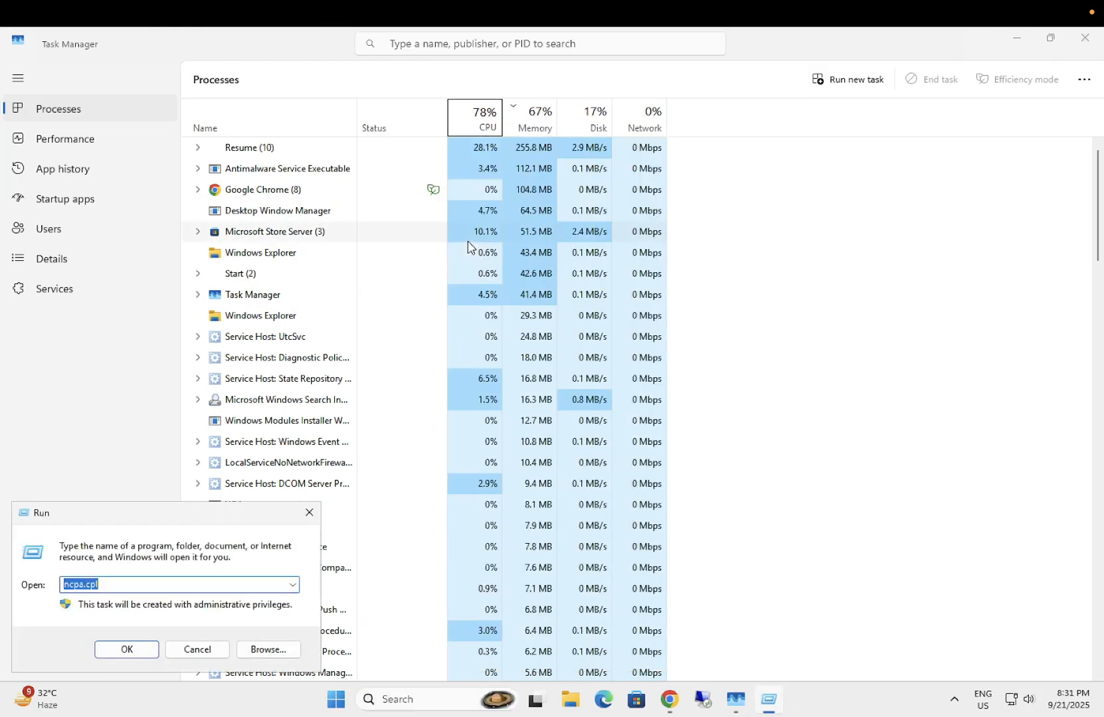
left_click_drag(229, 518, 586, 408)
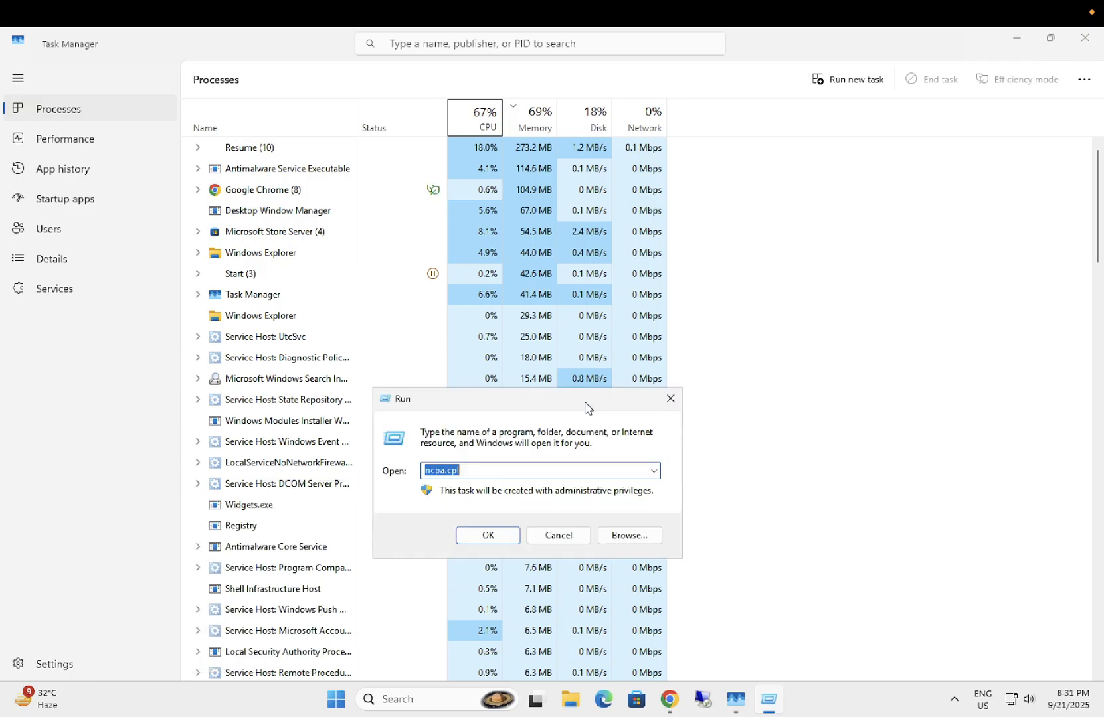
type("s")
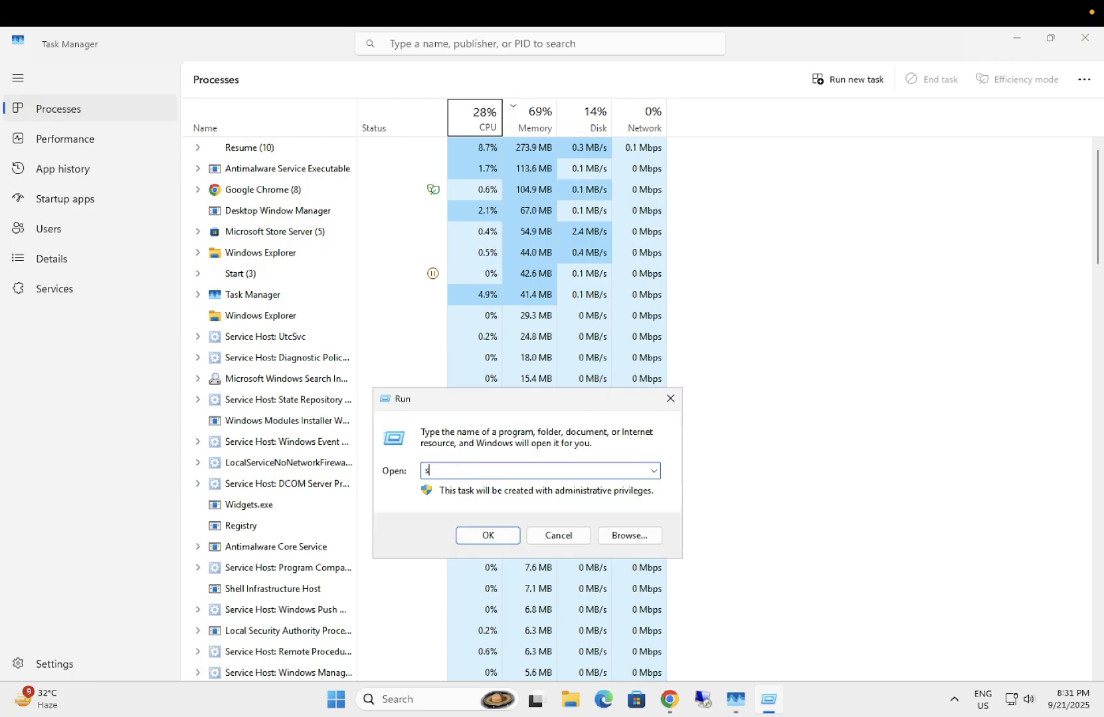
type("ysdm.cpl")
left_click(585, 407)
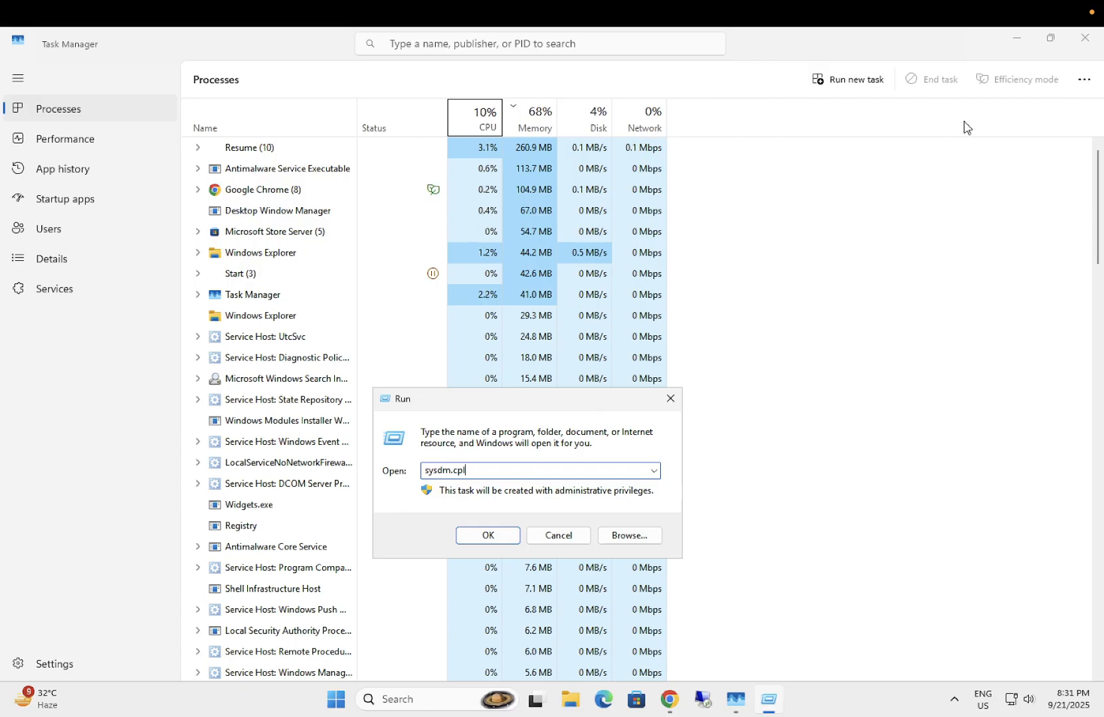
left_click(1014, 38)
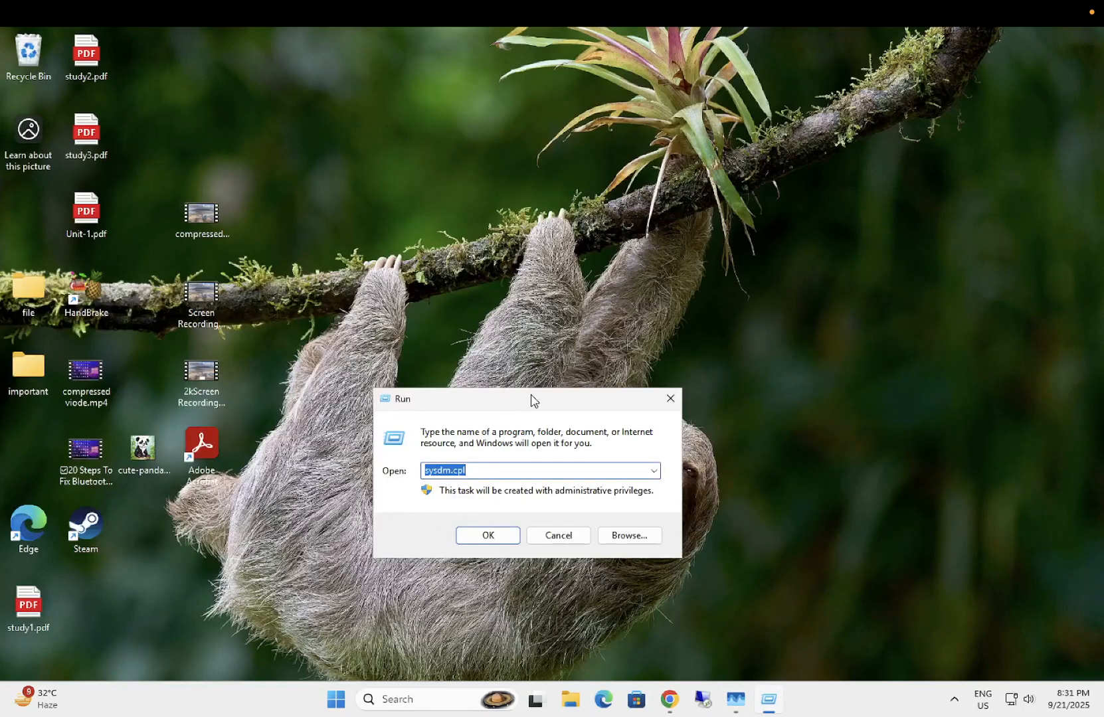
left_click_drag(532, 399, 606, 343)
left_click(565, 415)
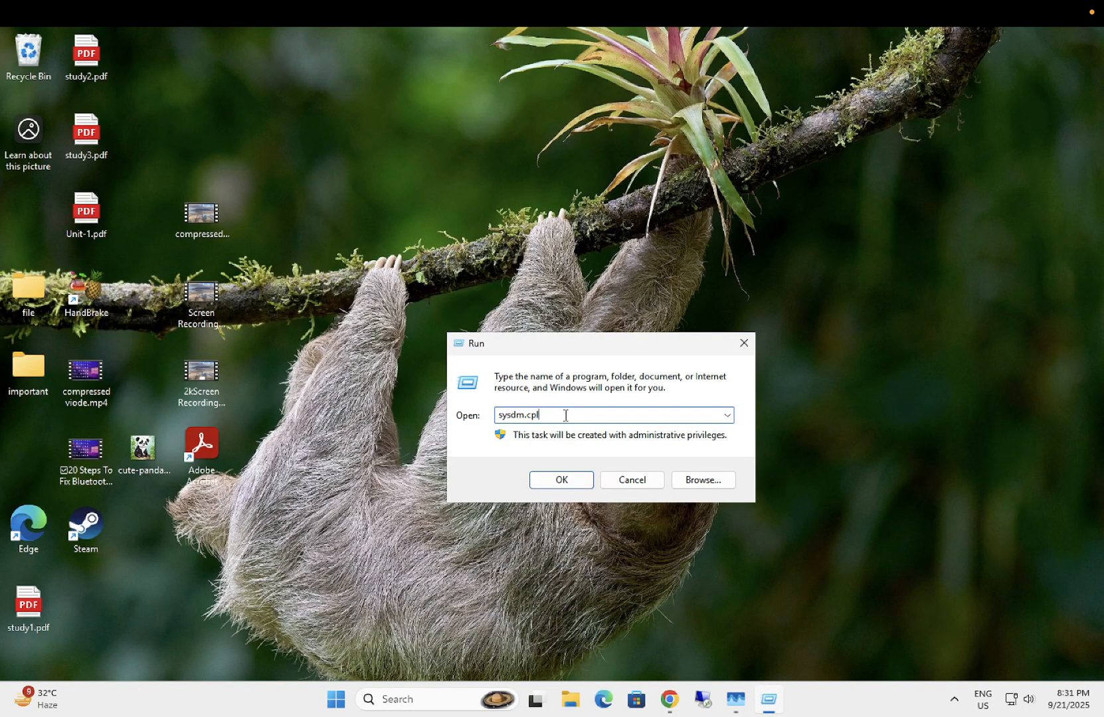
left_click(562, 478)
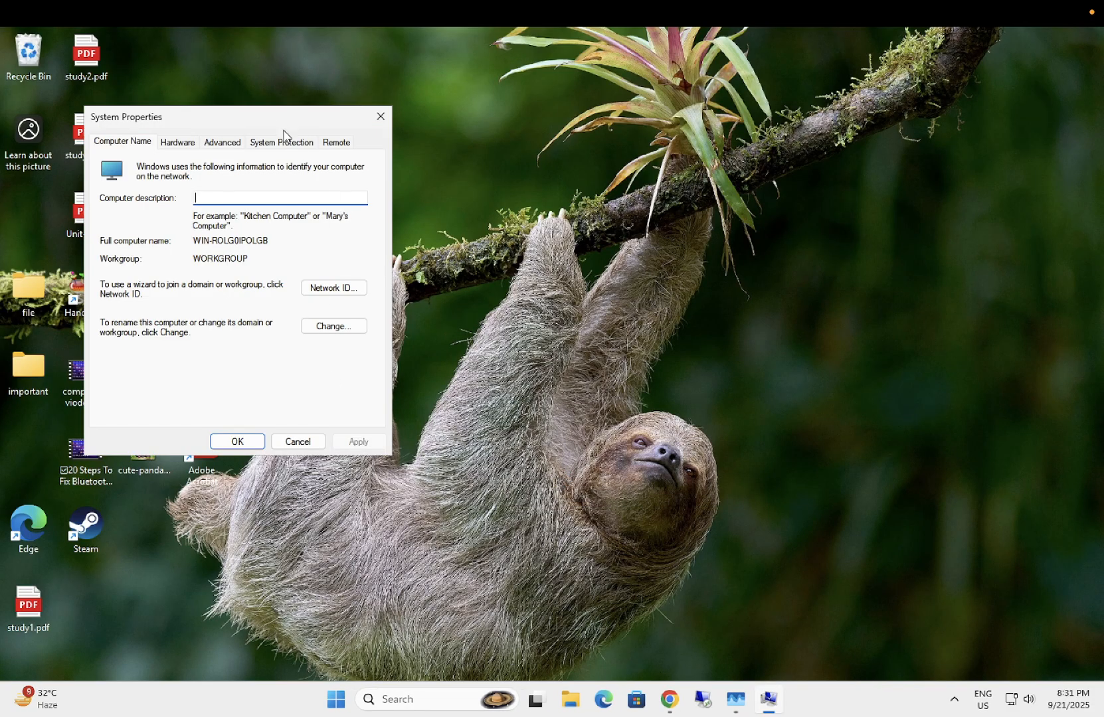
- Adjust the visual effects for best performance, re-enable only "Show thumbnails instead of icons" and "Smooth edges of screen fonts", and apply the changes
left_click_drag(278, 123, 458, 153)
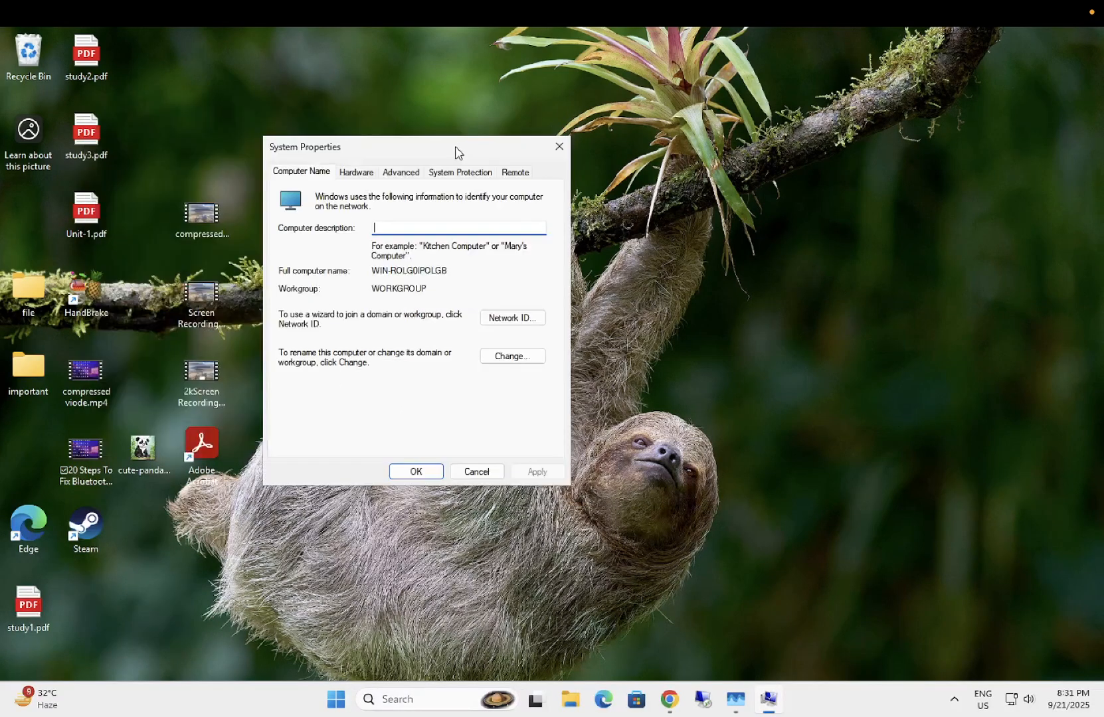
left_click(401, 174)
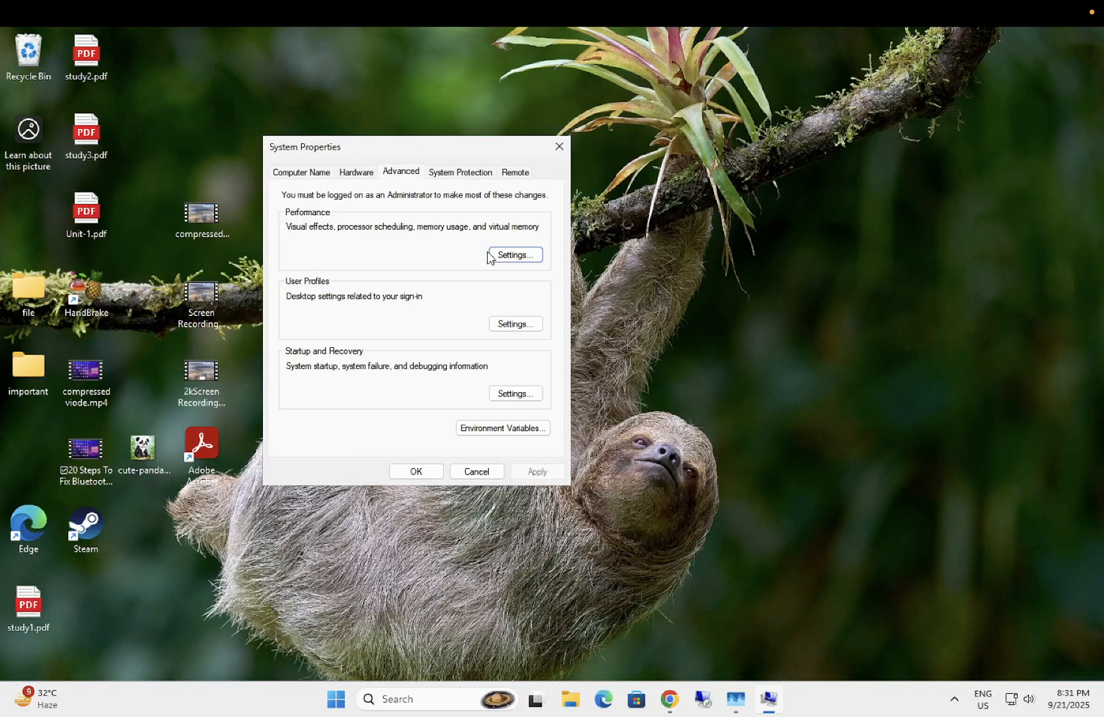
left_click(516, 255)
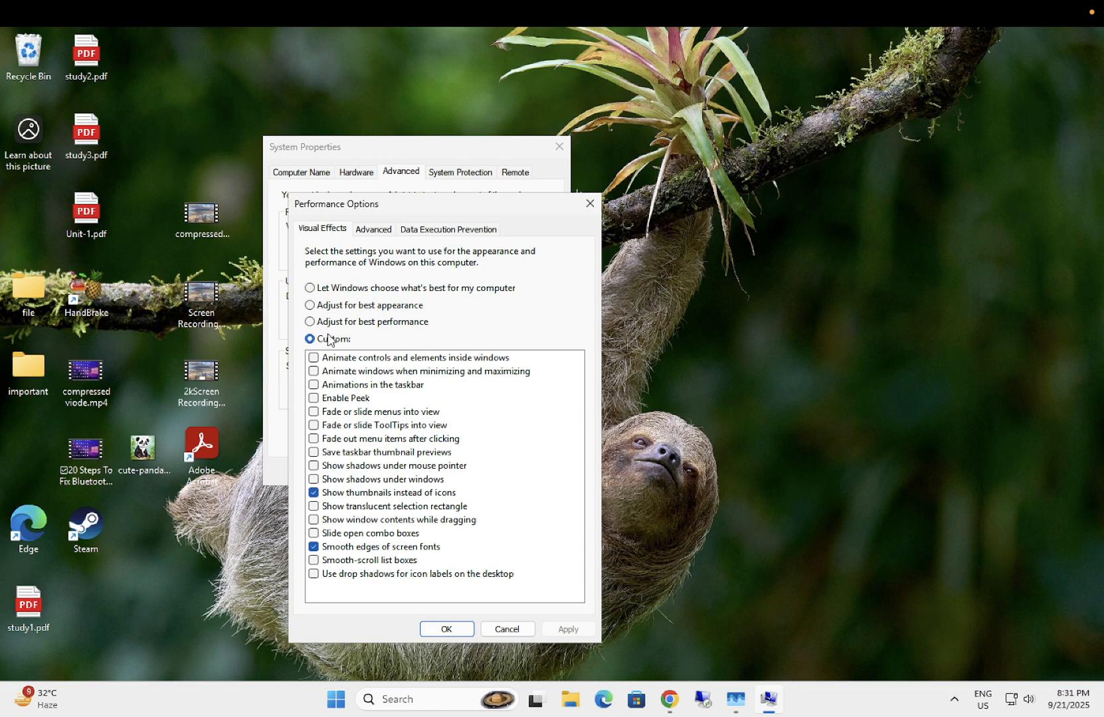
left_click(350, 292)
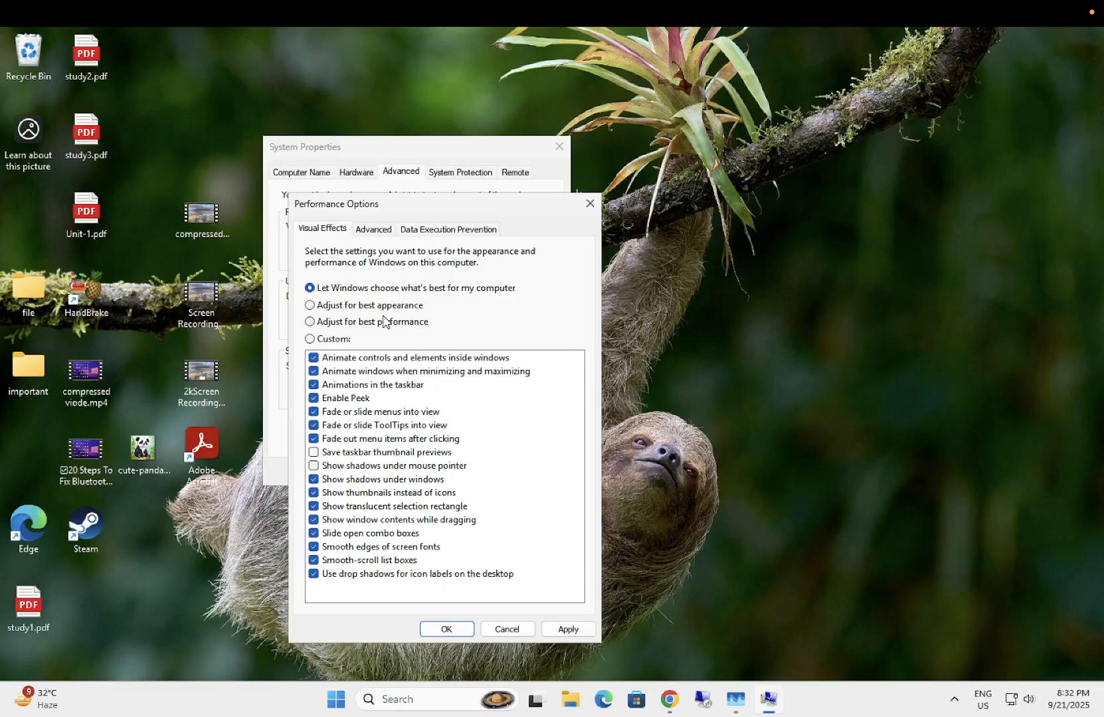
left_click(341, 328)
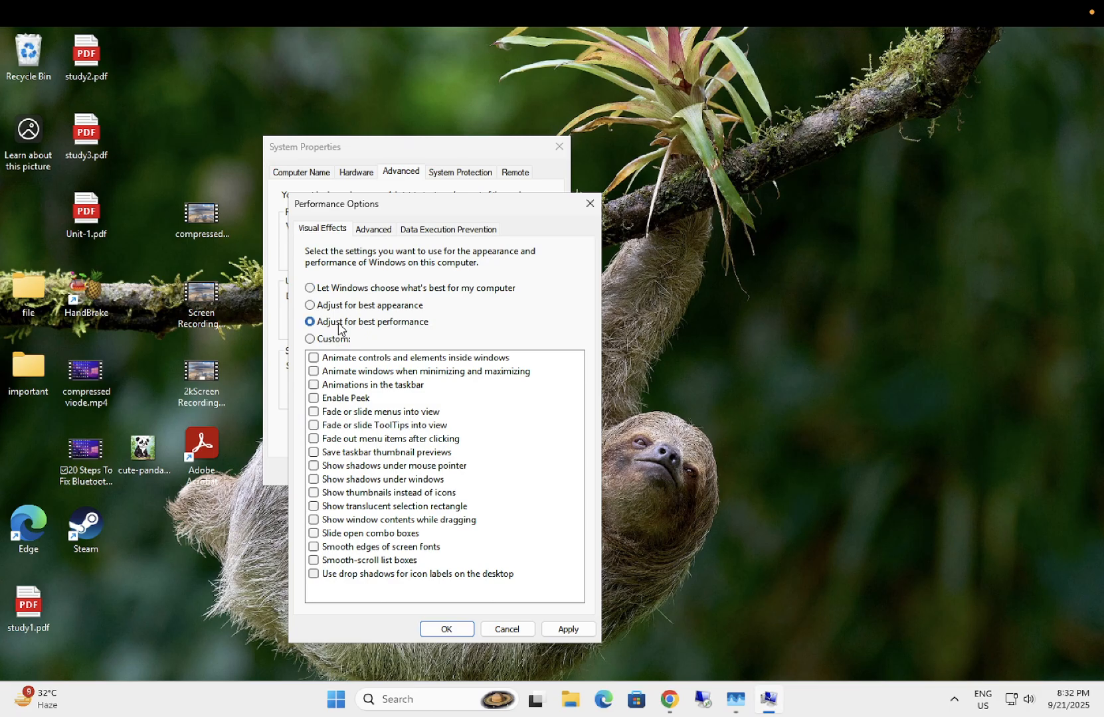
left_click(314, 494)
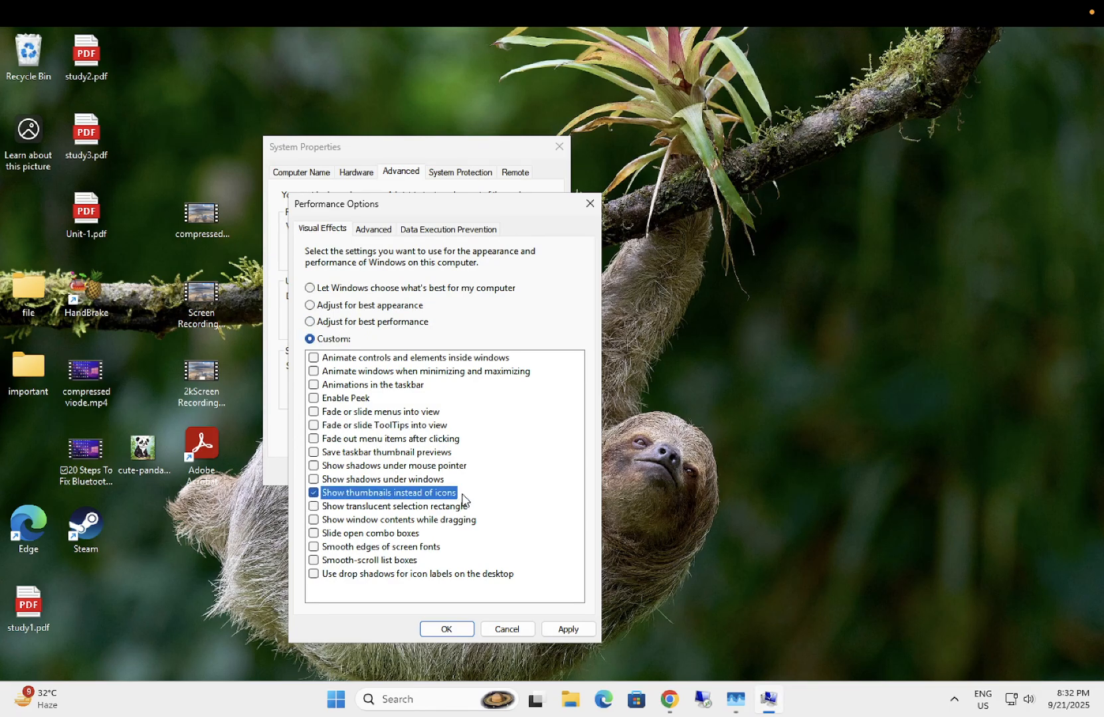
left_click(342, 551)
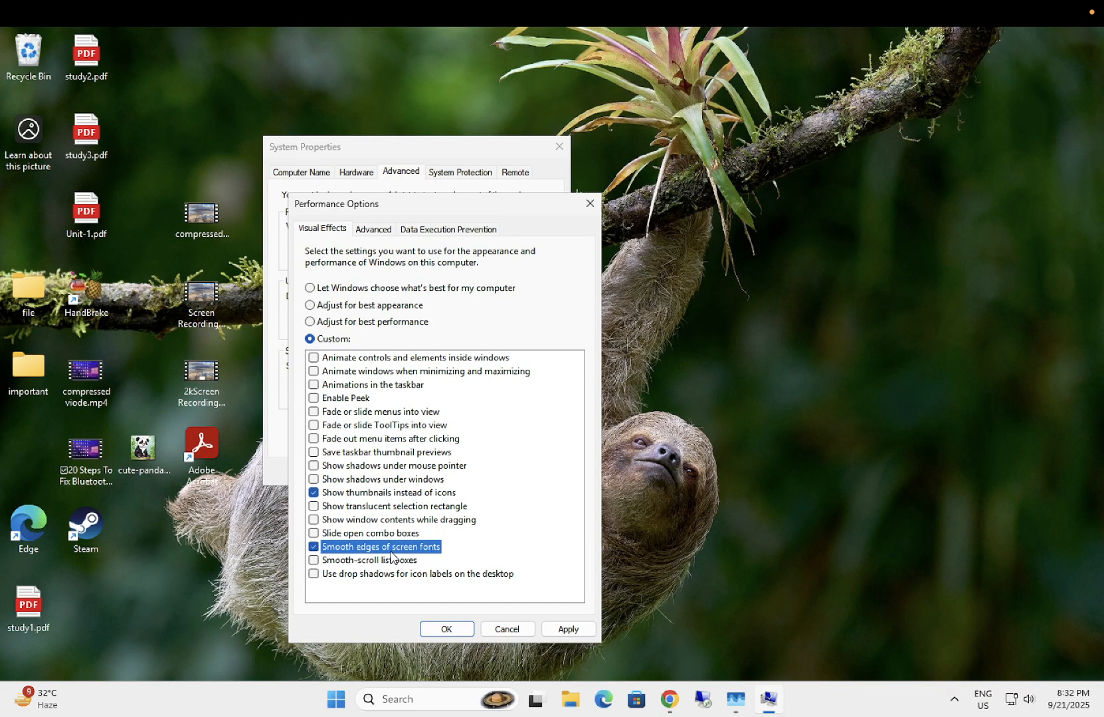
left_click(574, 630)
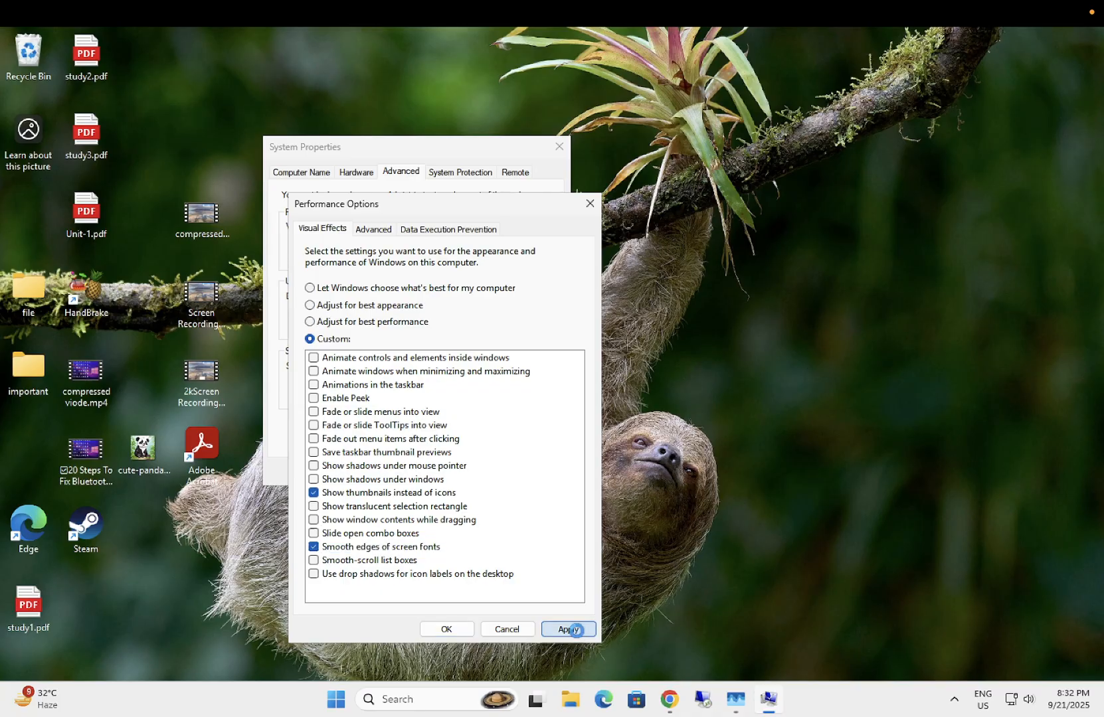
left_click(449, 629)
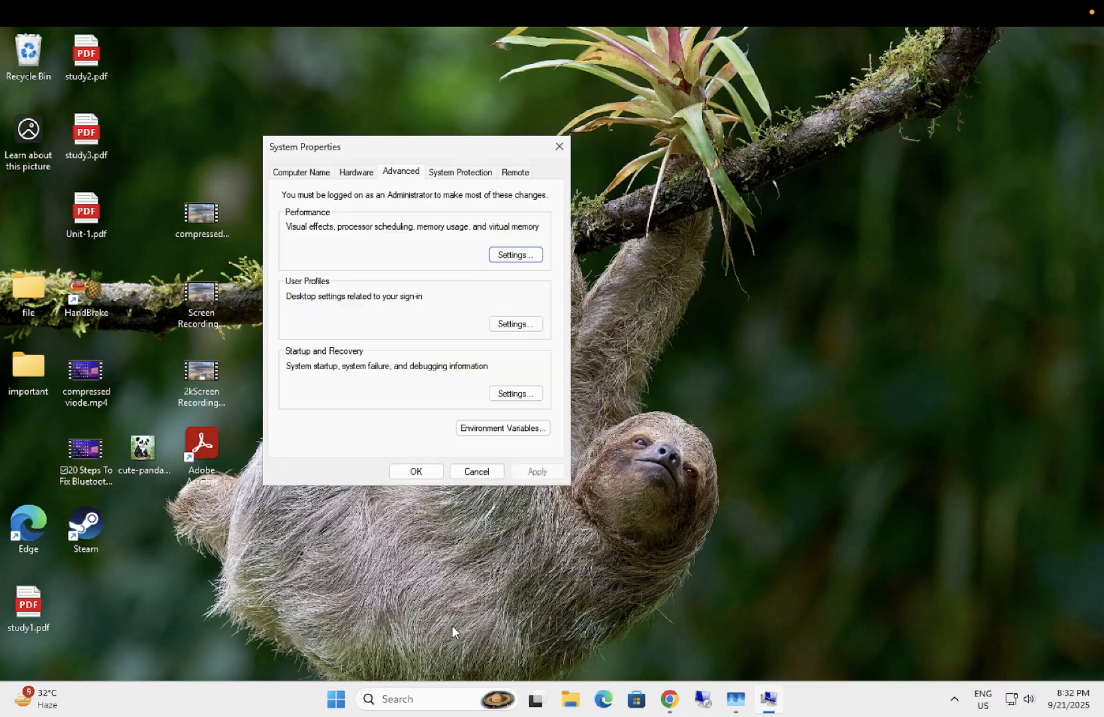
- Enable automatic paging file size management for all drives in the virtual memory settings and confirm the performance options
left_click(515, 255)
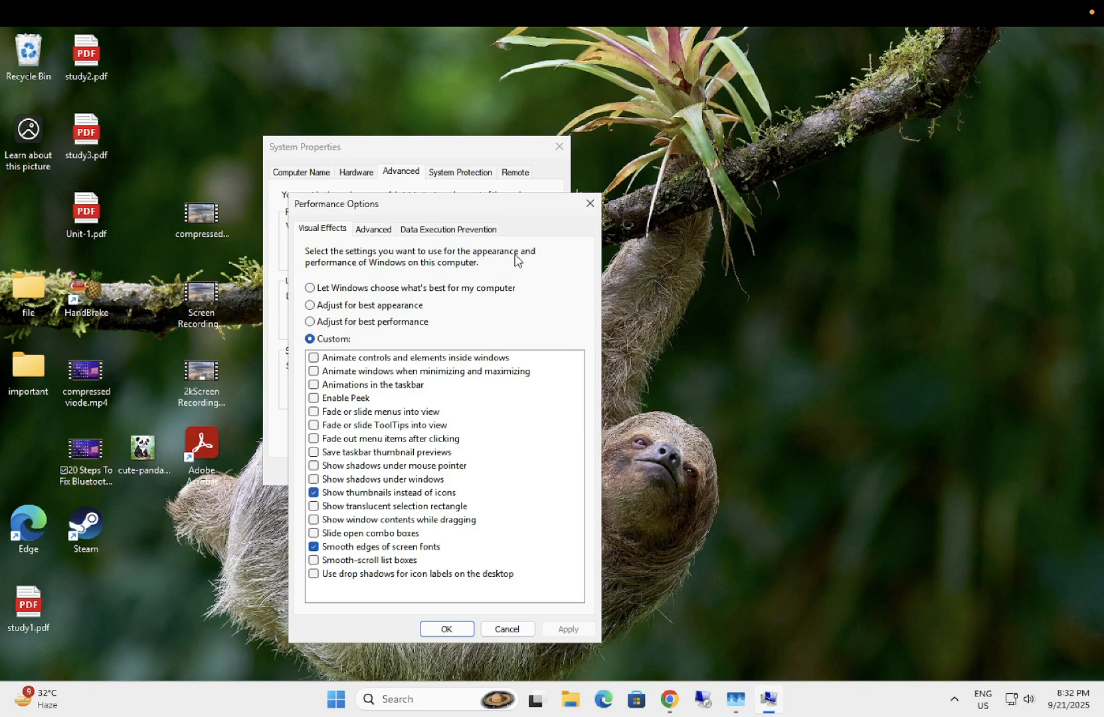
left_click(372, 230)
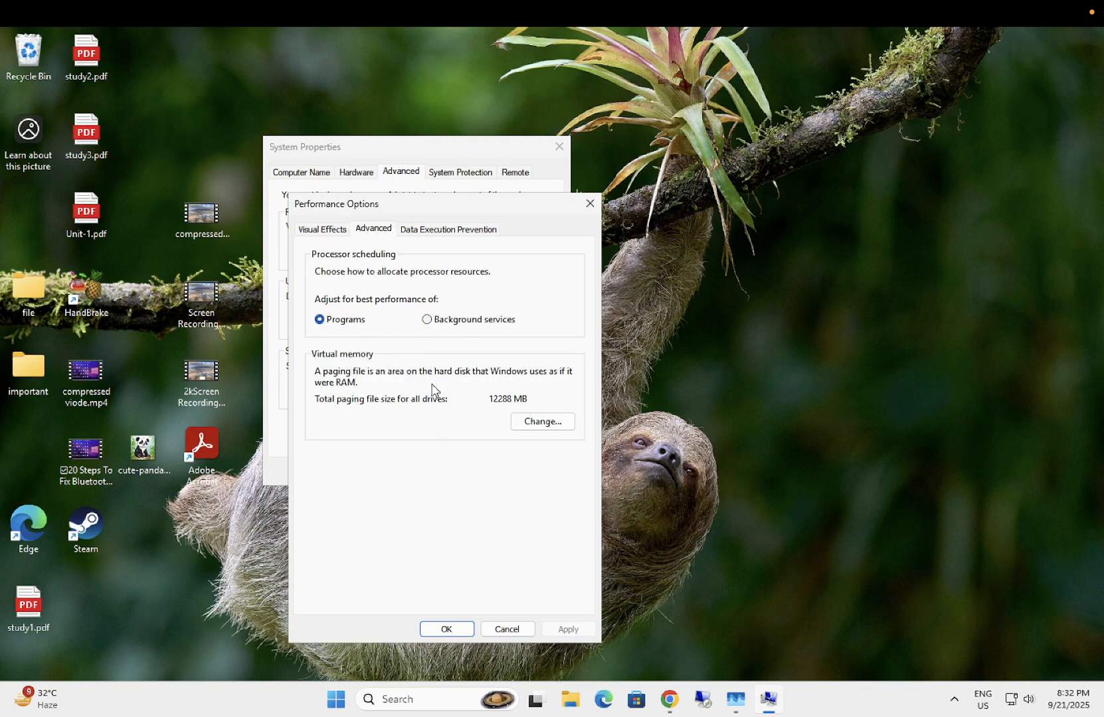
left_click(549, 425)
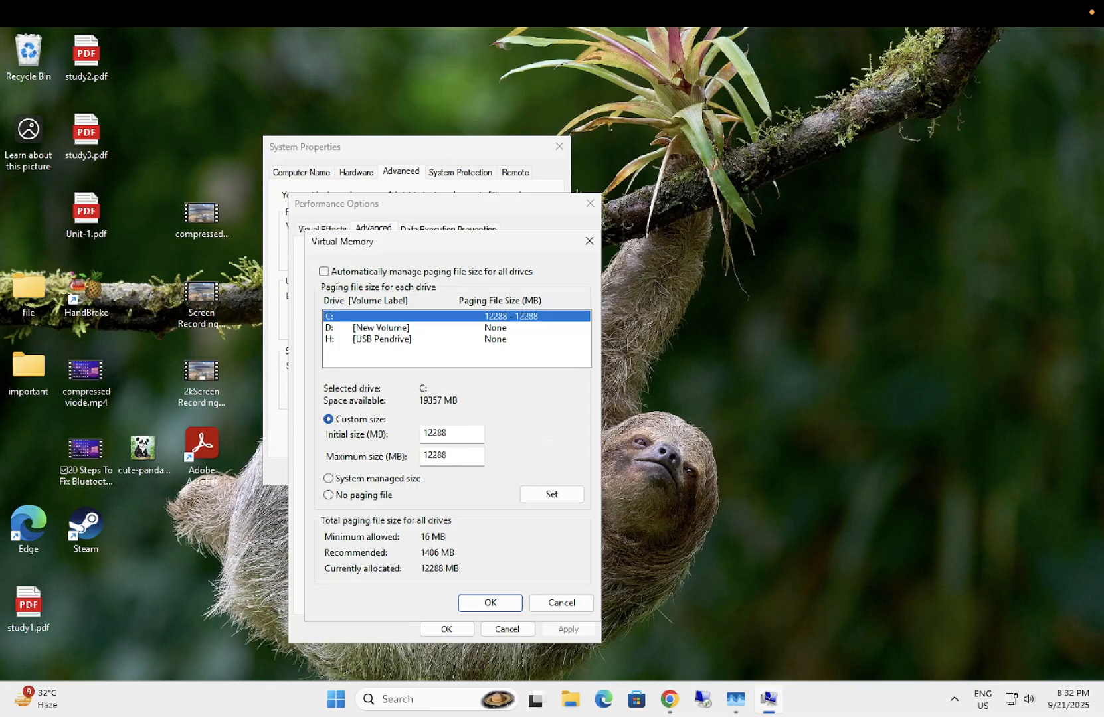
left_click(449, 432)
left_click(336, 272)
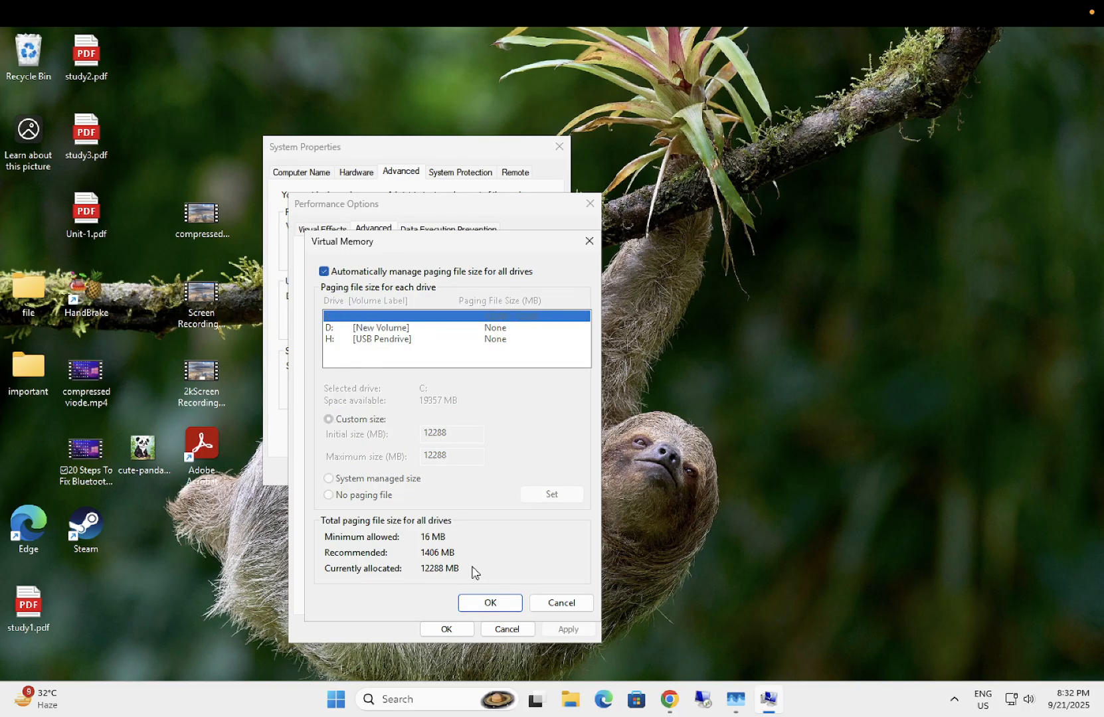
left_click(490, 601)
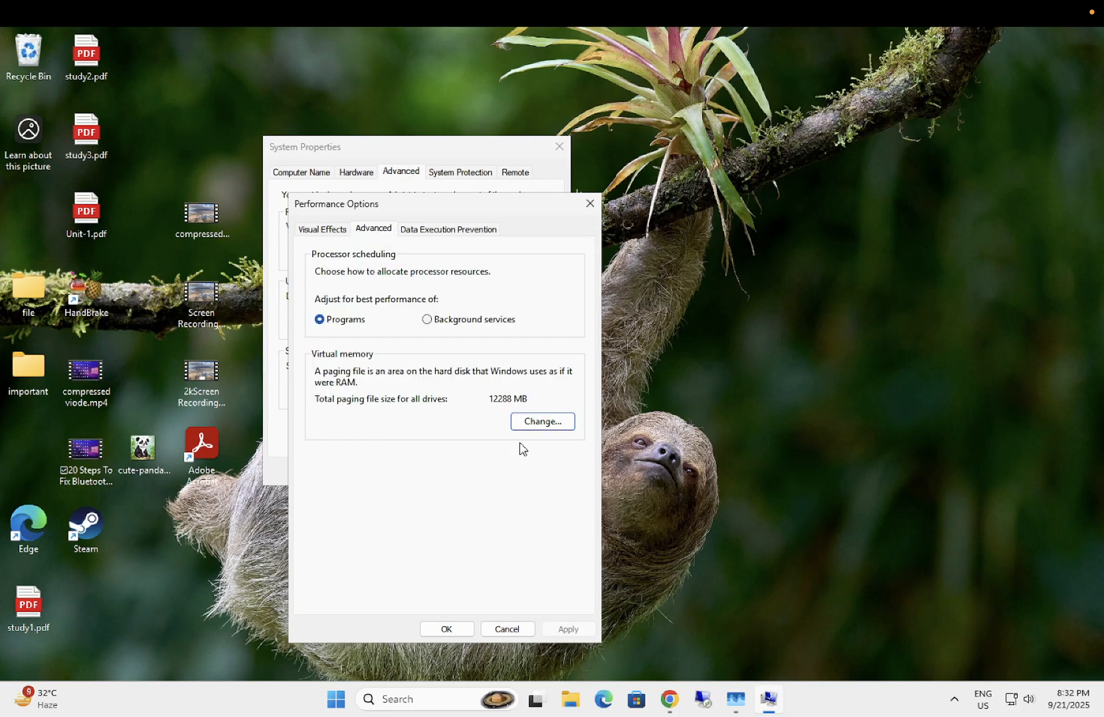
left_click(463, 629)
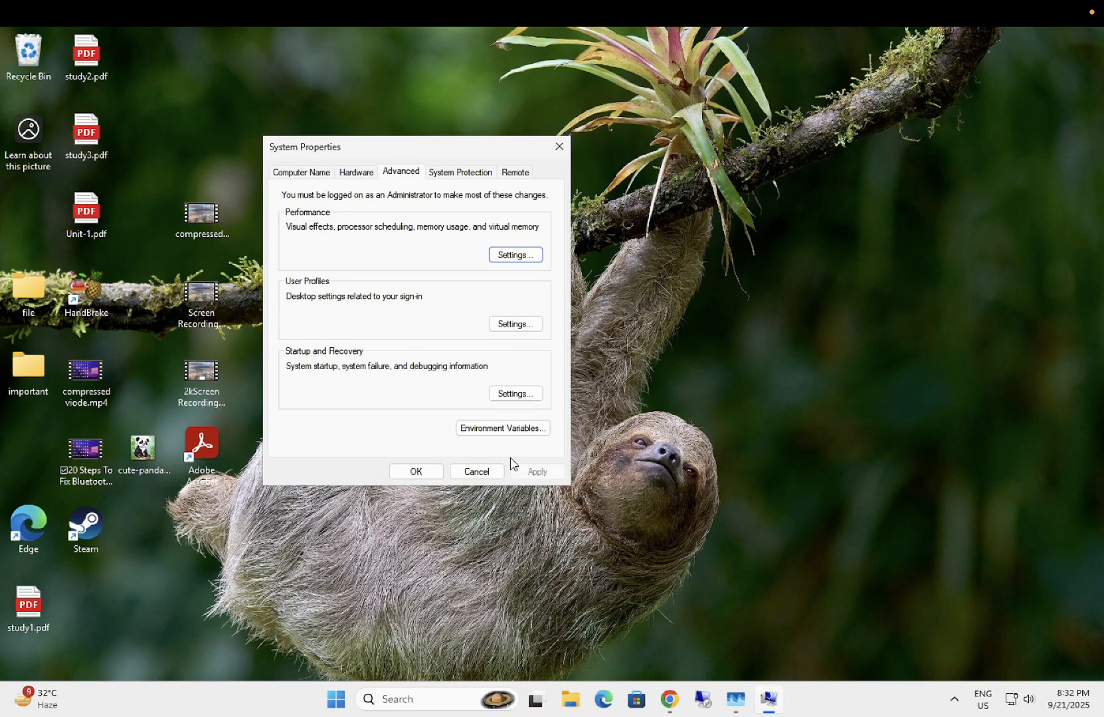
- Open the virtual memory settings from the advanced performance options
left_click(514, 255)
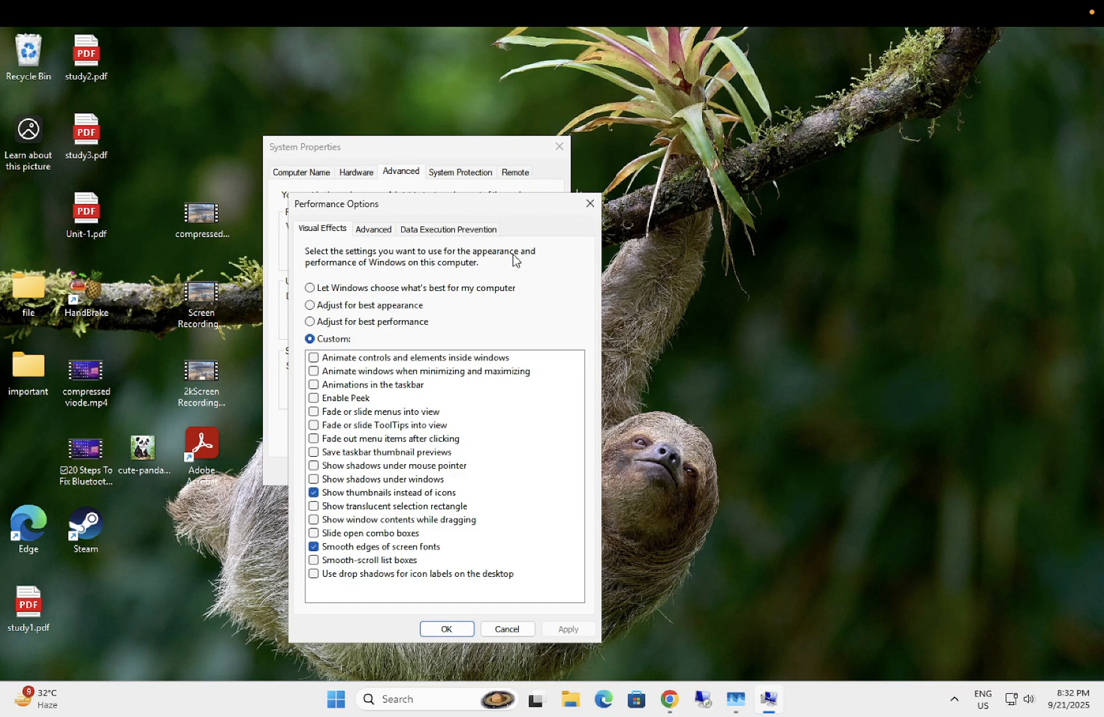
left_click(384, 229)
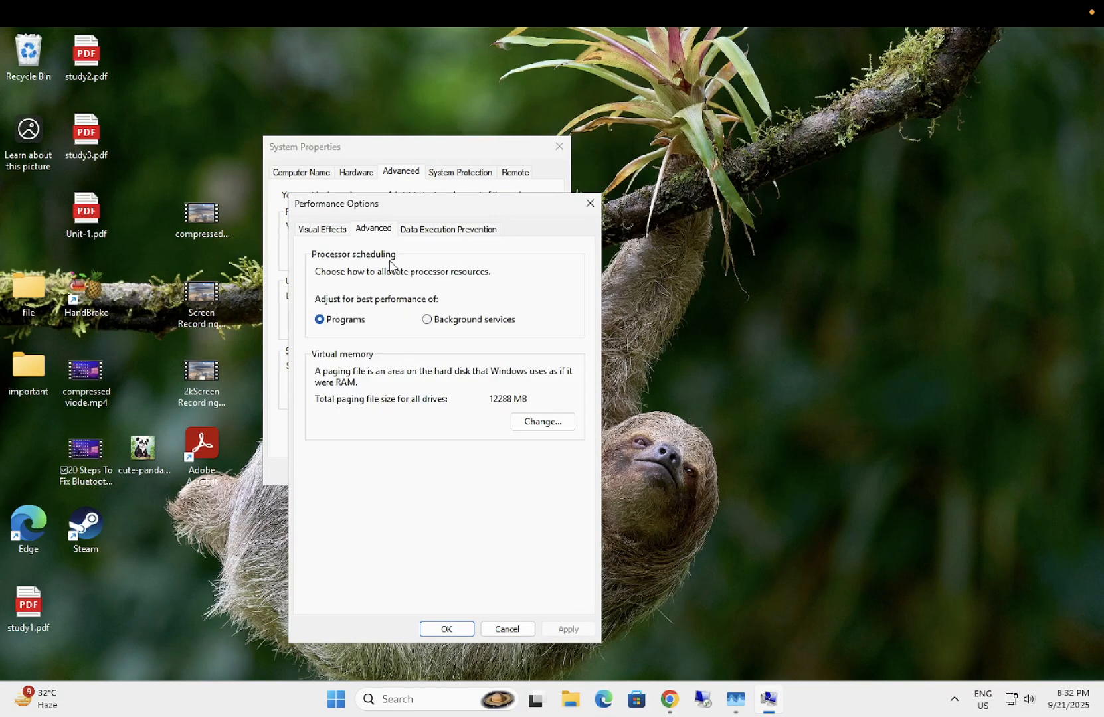
left_click(564, 432)
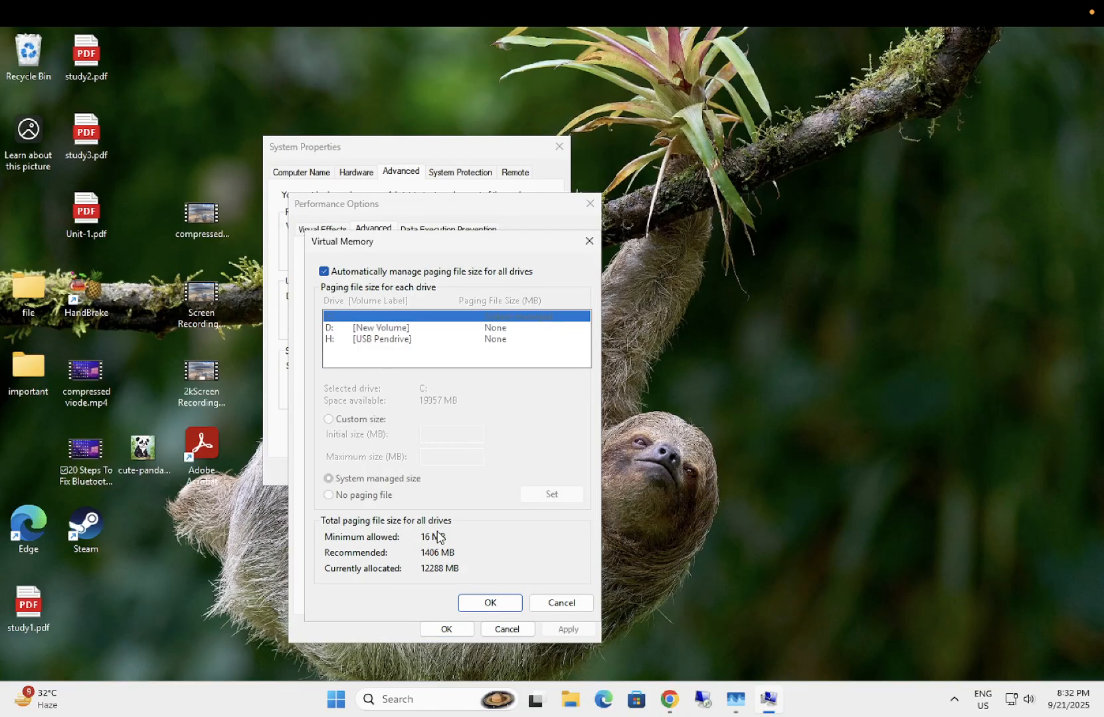
- Open System Information, check the installed physical memory (RAM), and minimize the window
left_click(418, 697)
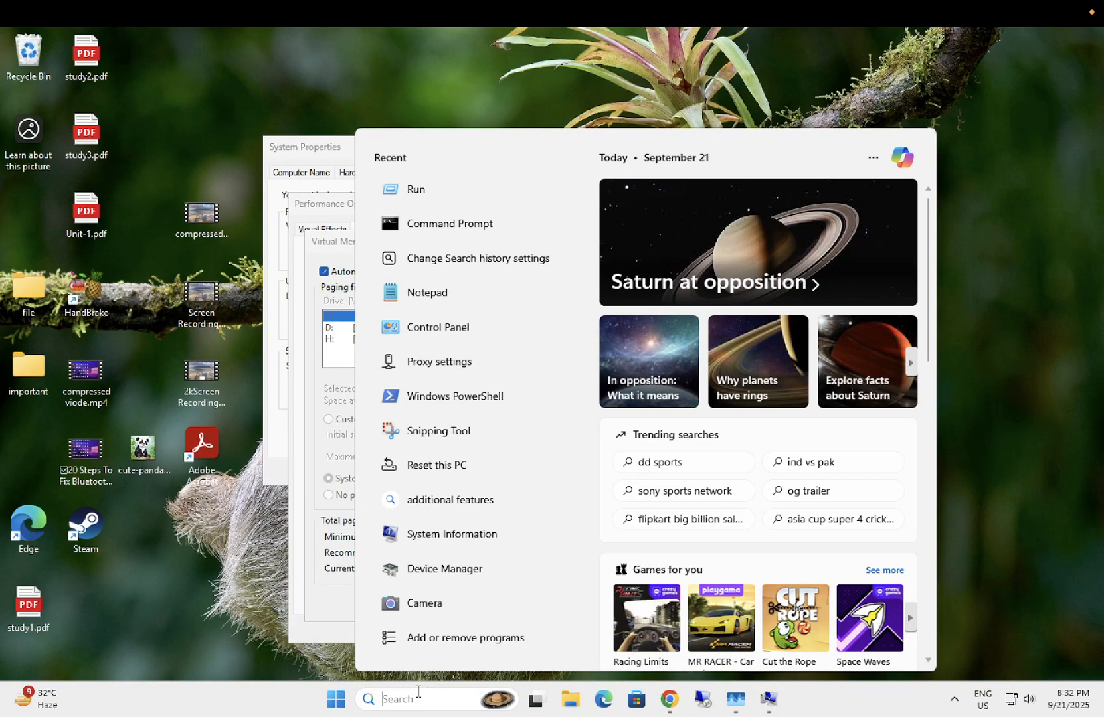
type("system")
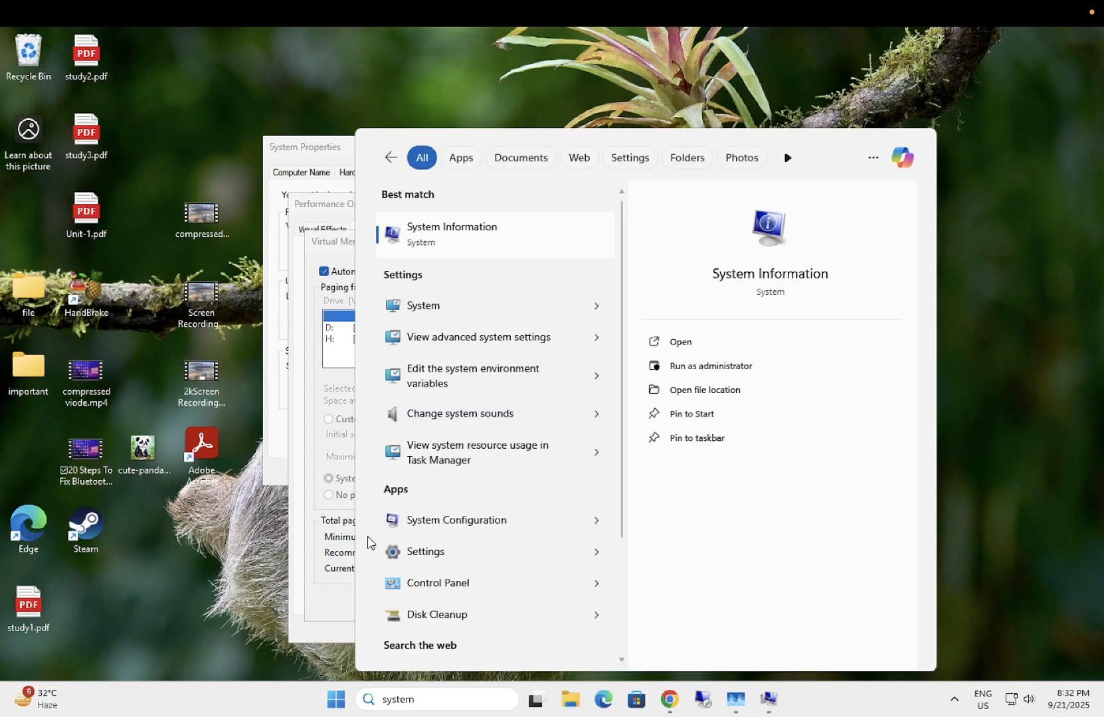
left_click(473, 237)
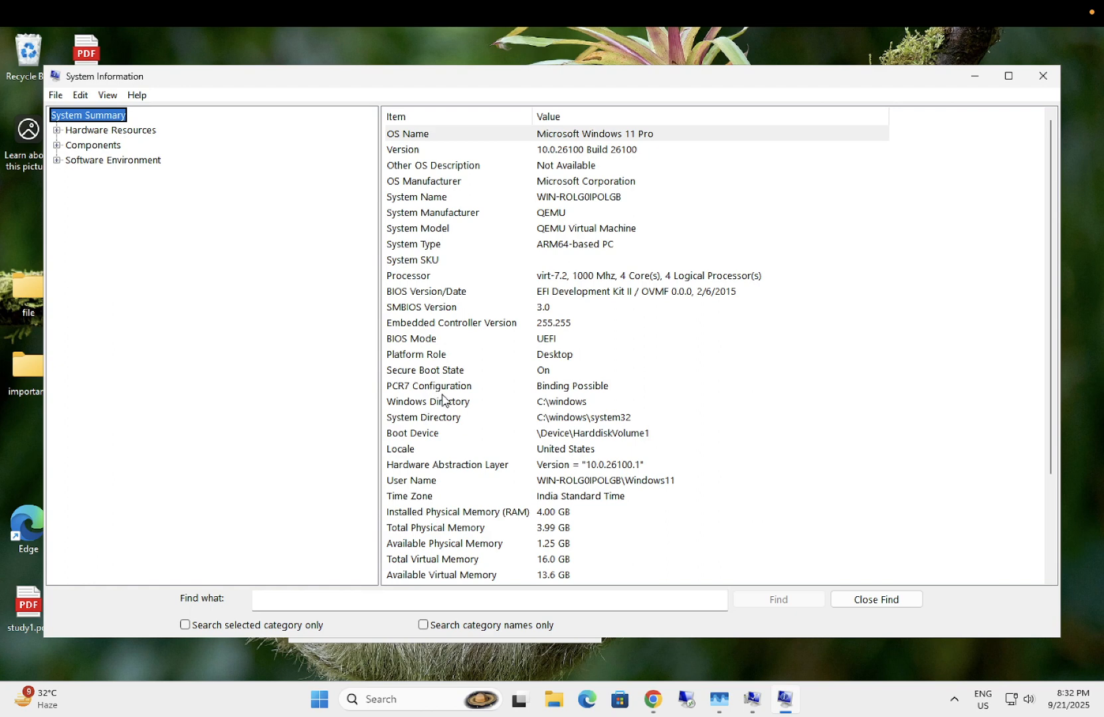
left_click(541, 513)
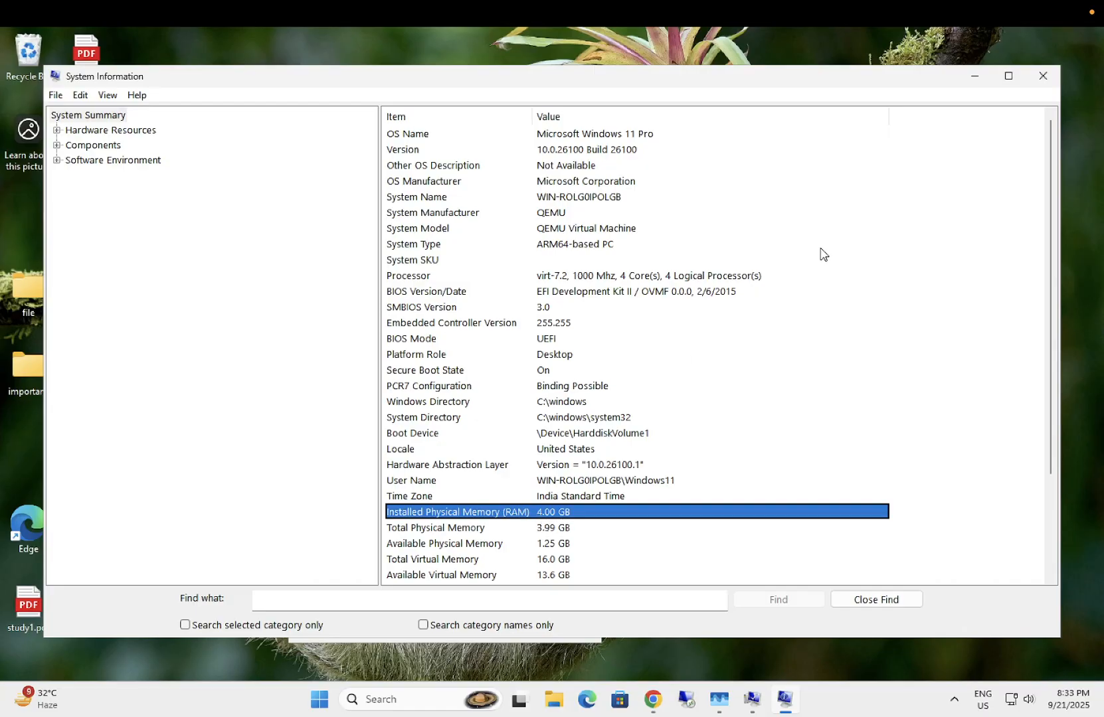
left_click(977, 78)
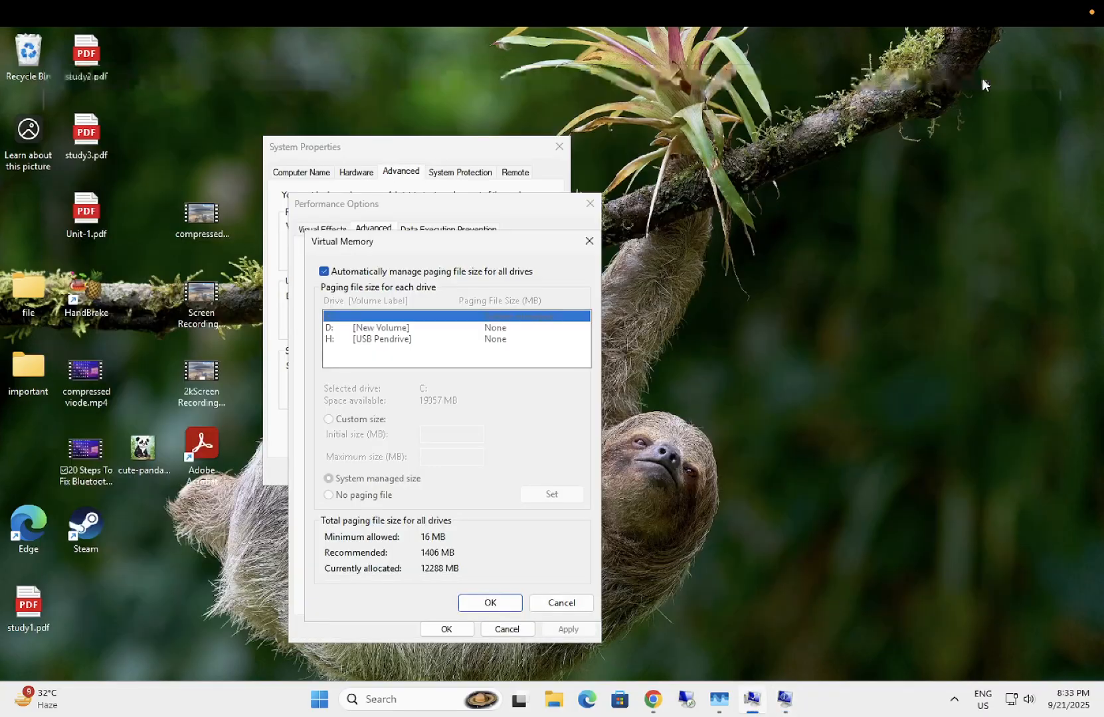
- Open Calculator, multiply 1024 by 4 and double the result to work out the paging file size
left_click(415, 693)
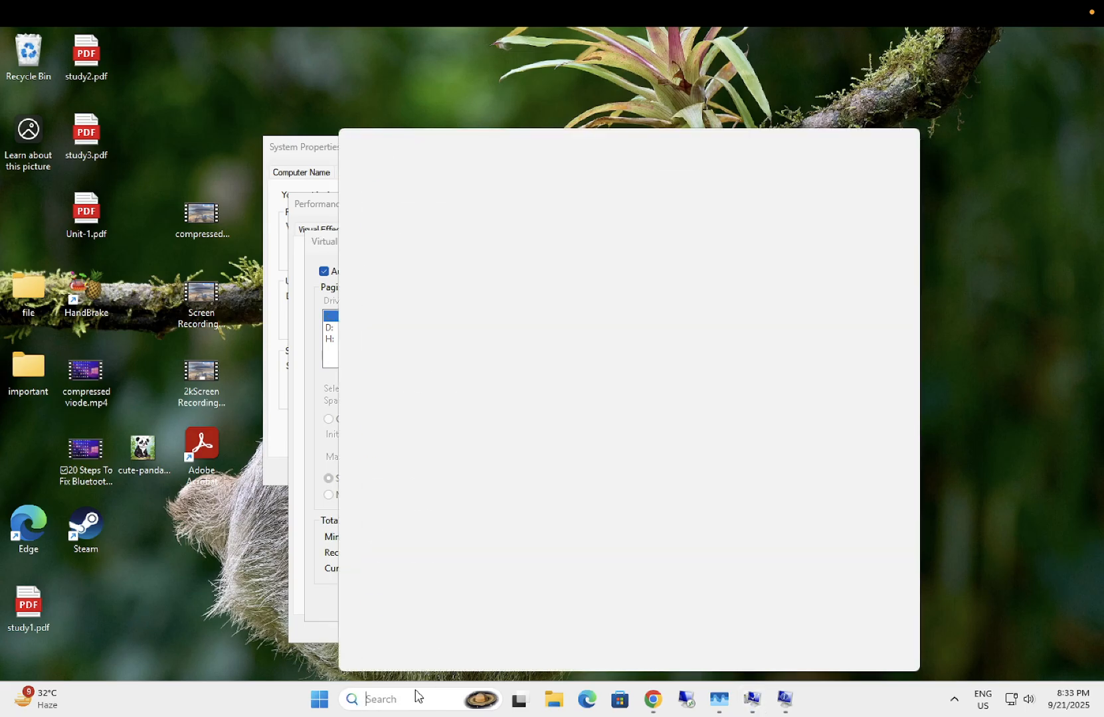
type("cal")
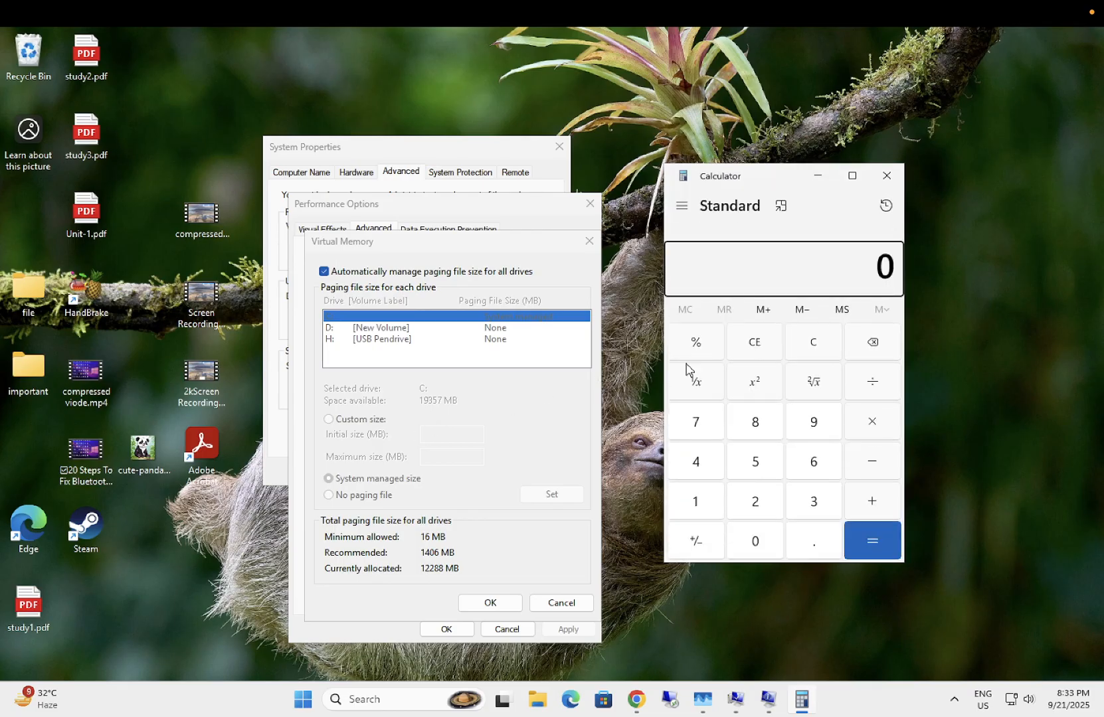
left_click(697, 506)
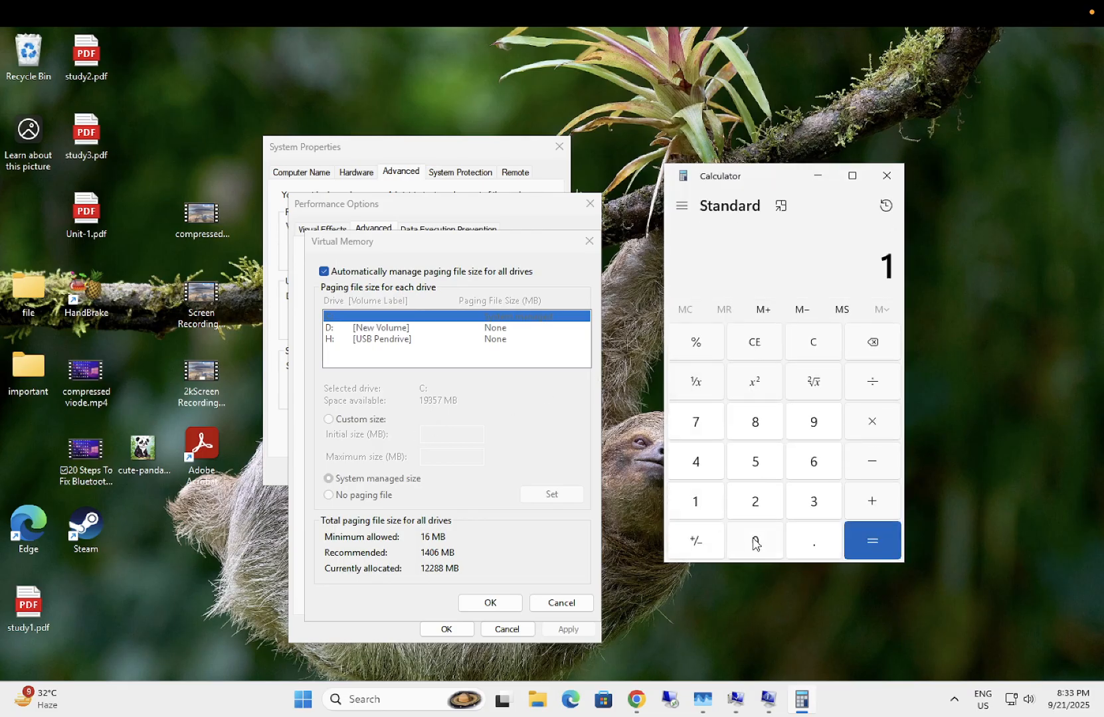
left_click(755, 541)
left_click(756, 502)
left_click(697, 465)
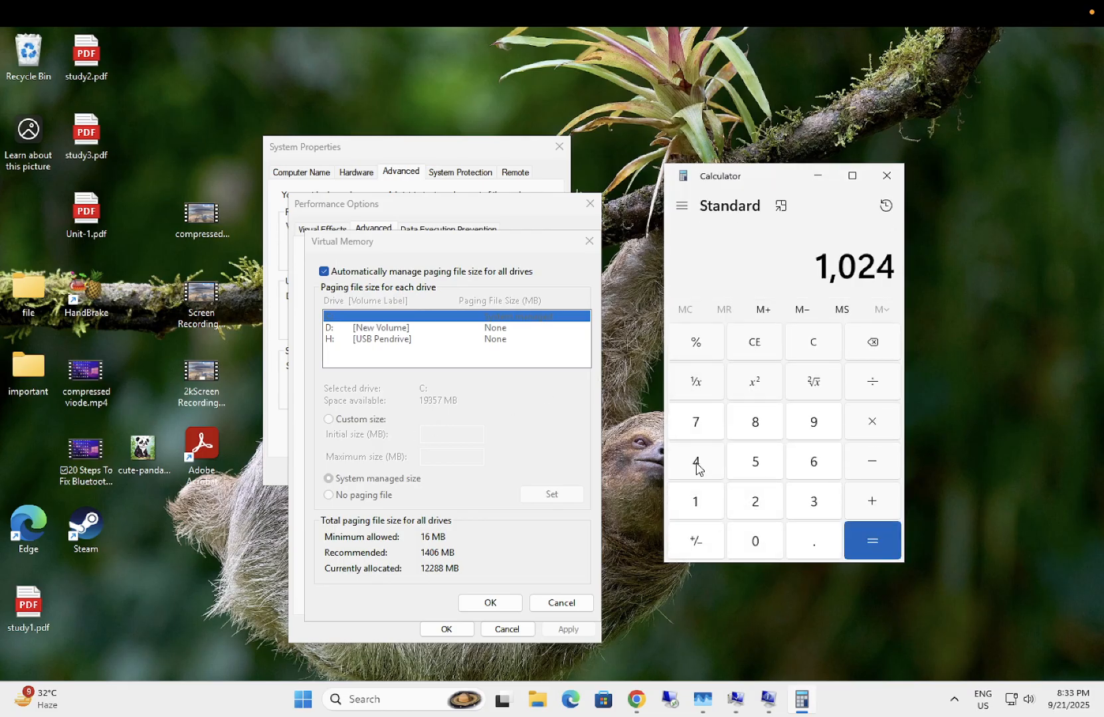
left_click(873, 425)
left_click(697, 463)
left_click(870, 540)
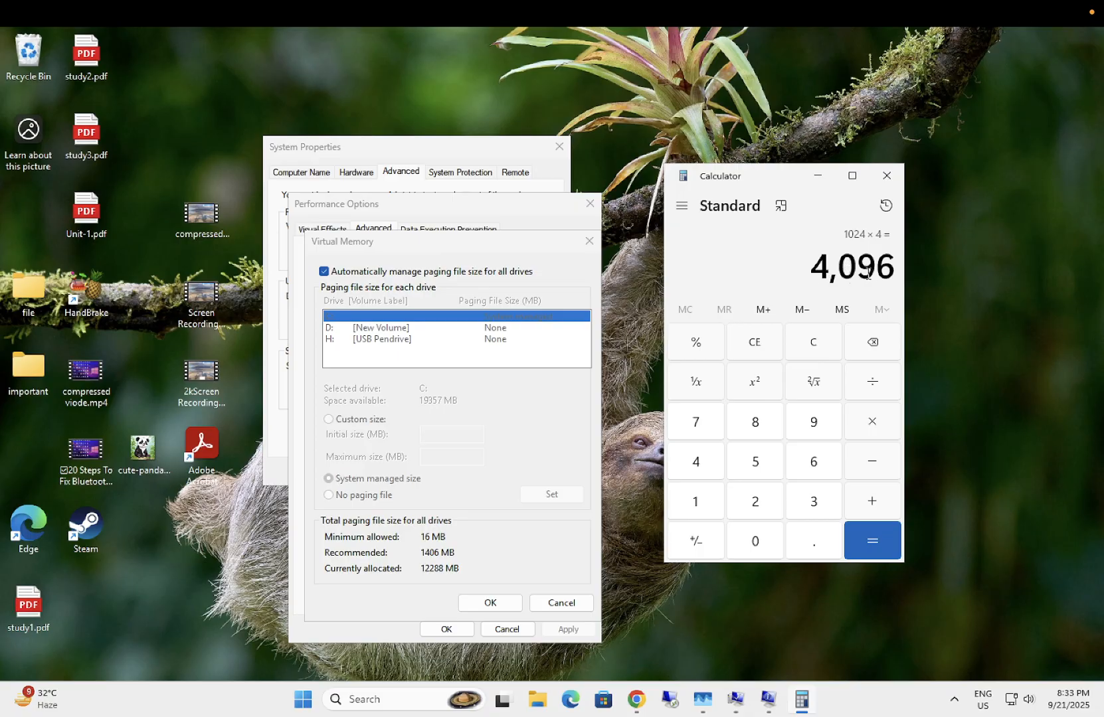
left_click(873, 423)
left_click(757, 510)
left_click(871, 553)
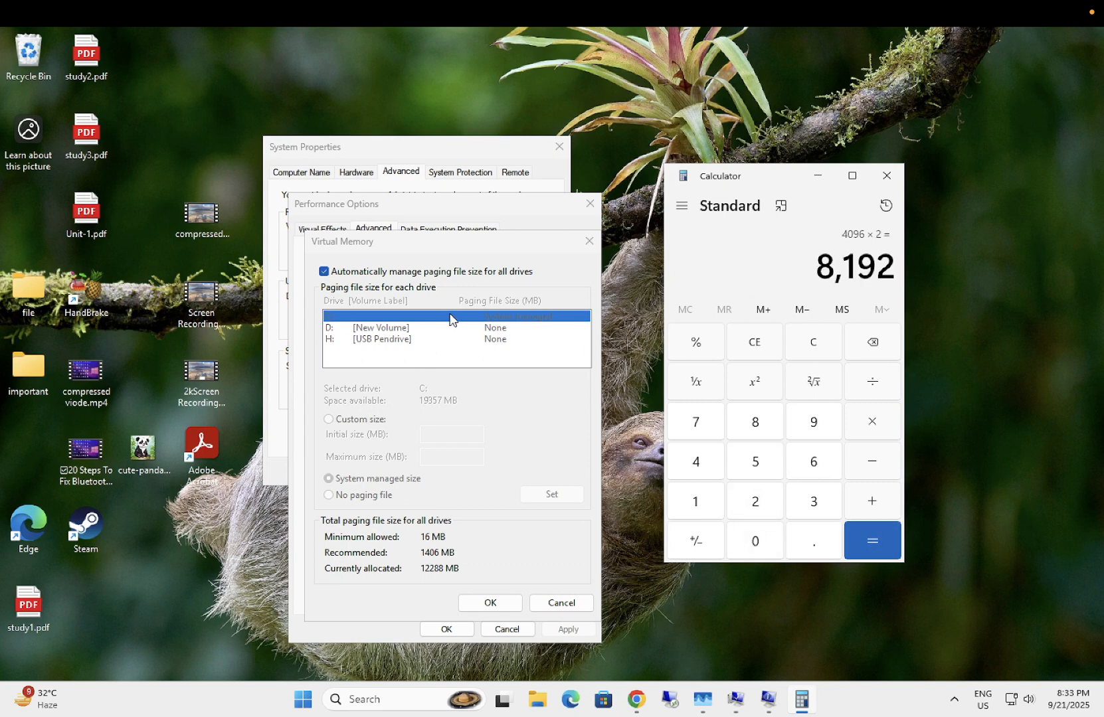
- Turn off automatic paging file management and try to set drive D: to a custom initial and maximum size of 8192 MB
left_click(333, 272)
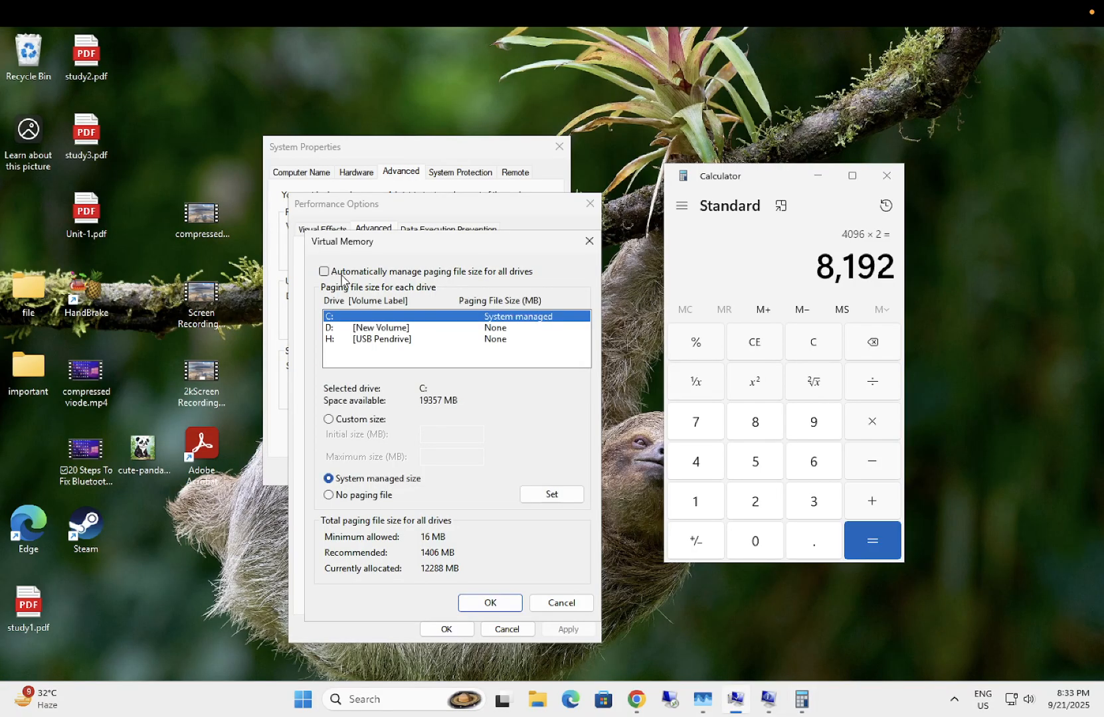
left_click(374, 329)
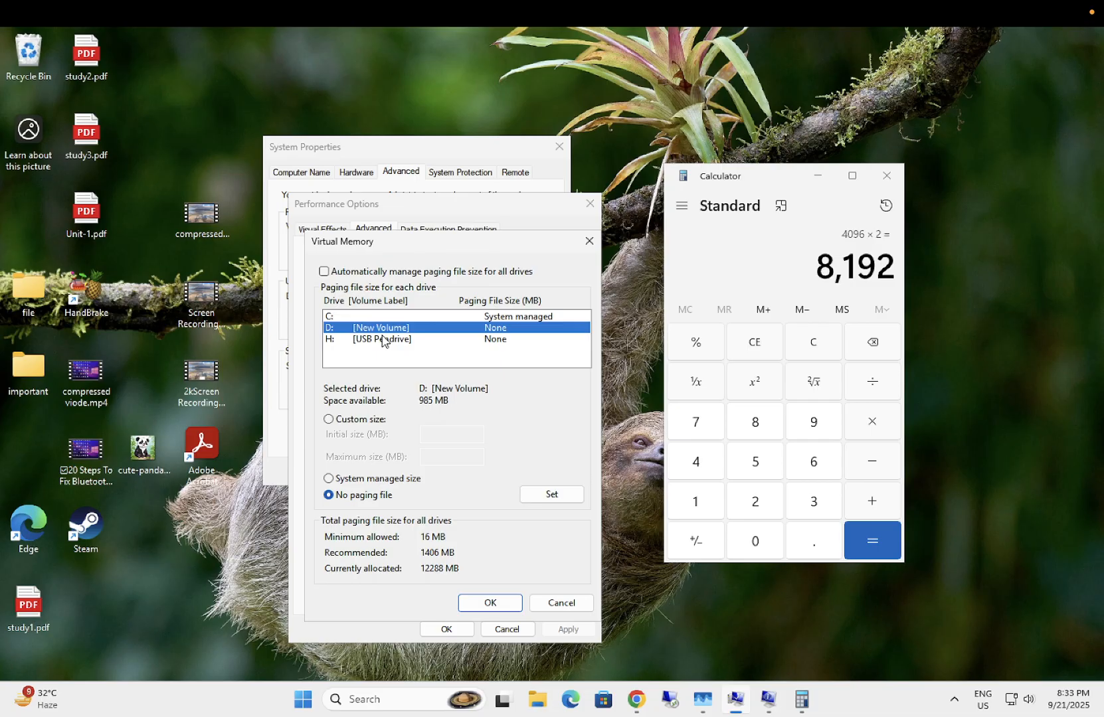
left_click(336, 420)
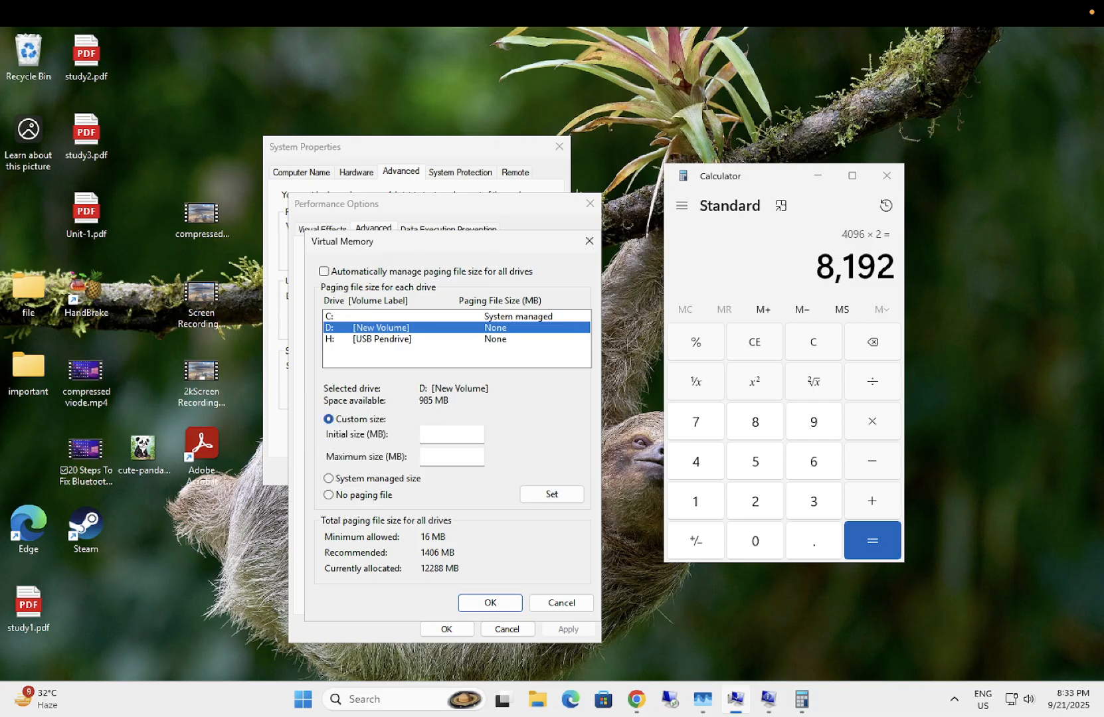
left_click(451, 435)
type("8192")
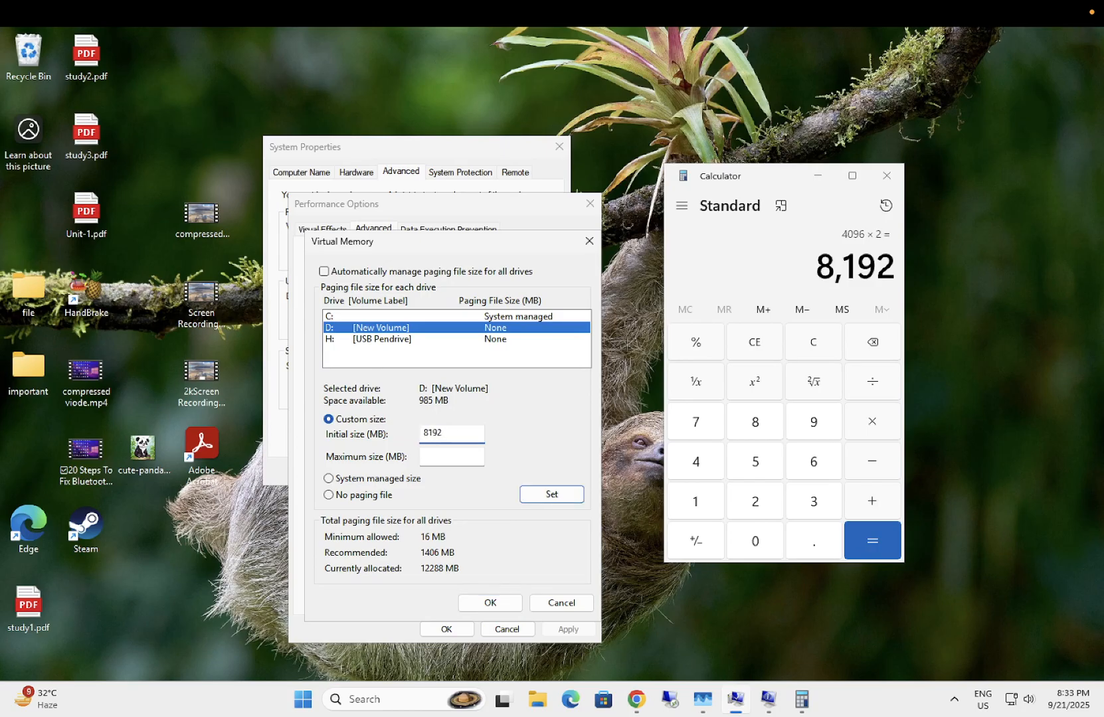
left_click(447, 461)
left_click(562, 498)
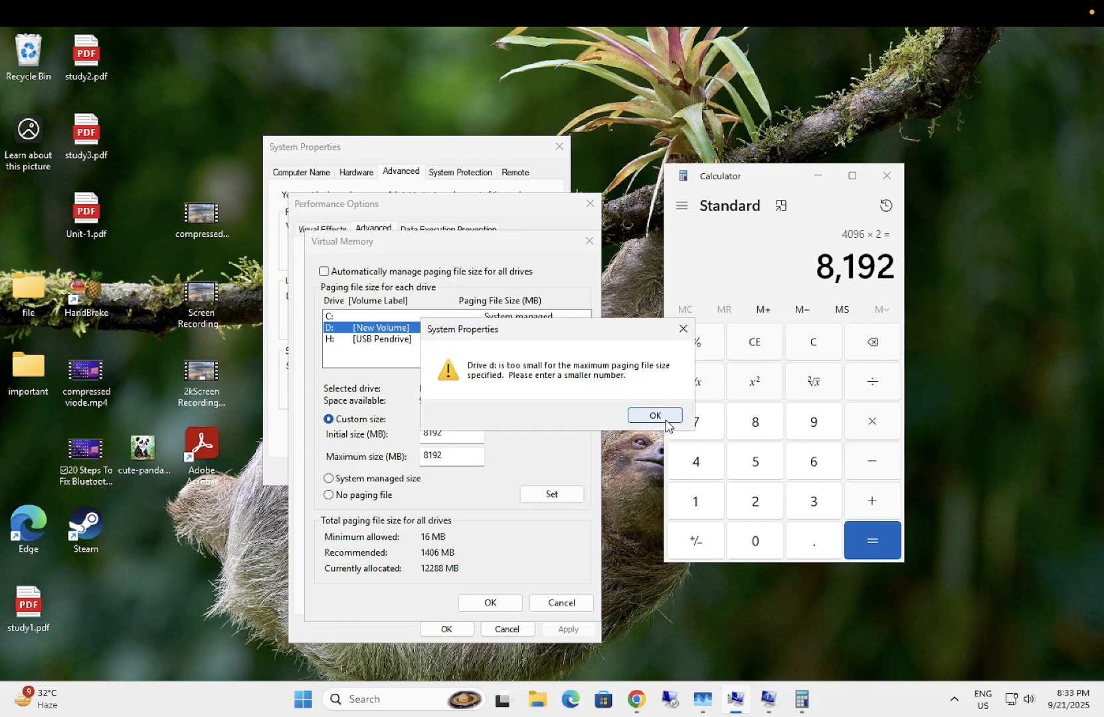
left_click(665, 420)
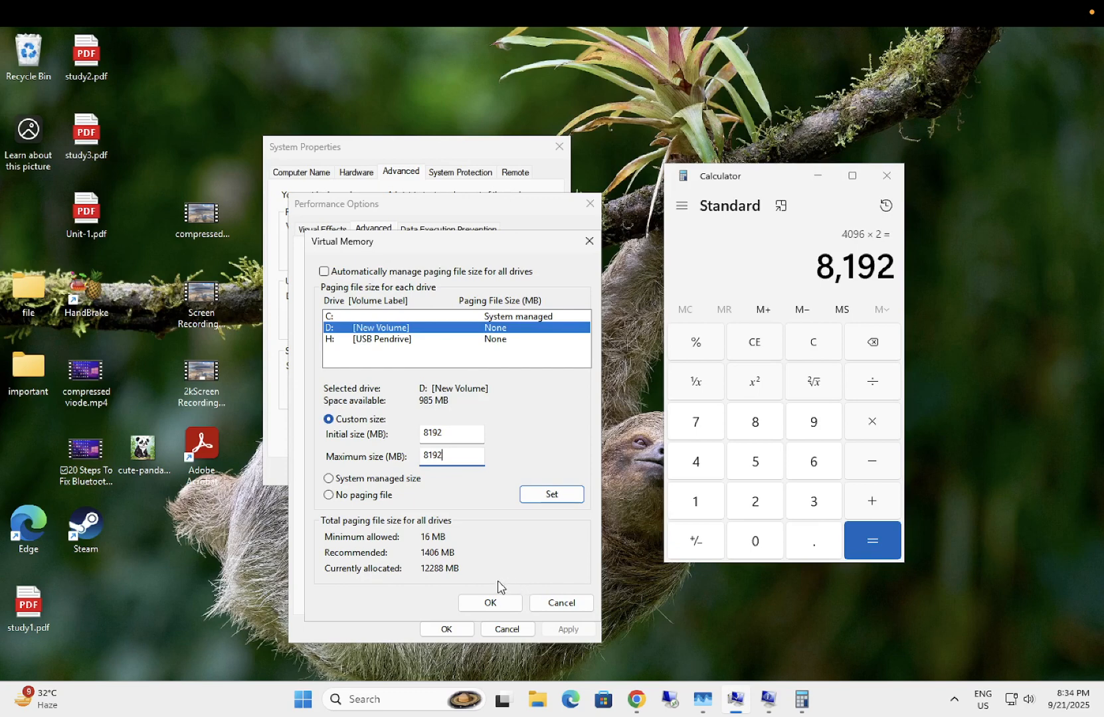
- Confirm and apply the virtual memory and performance changes, and choose to restart the computer later
left_click(494, 602)
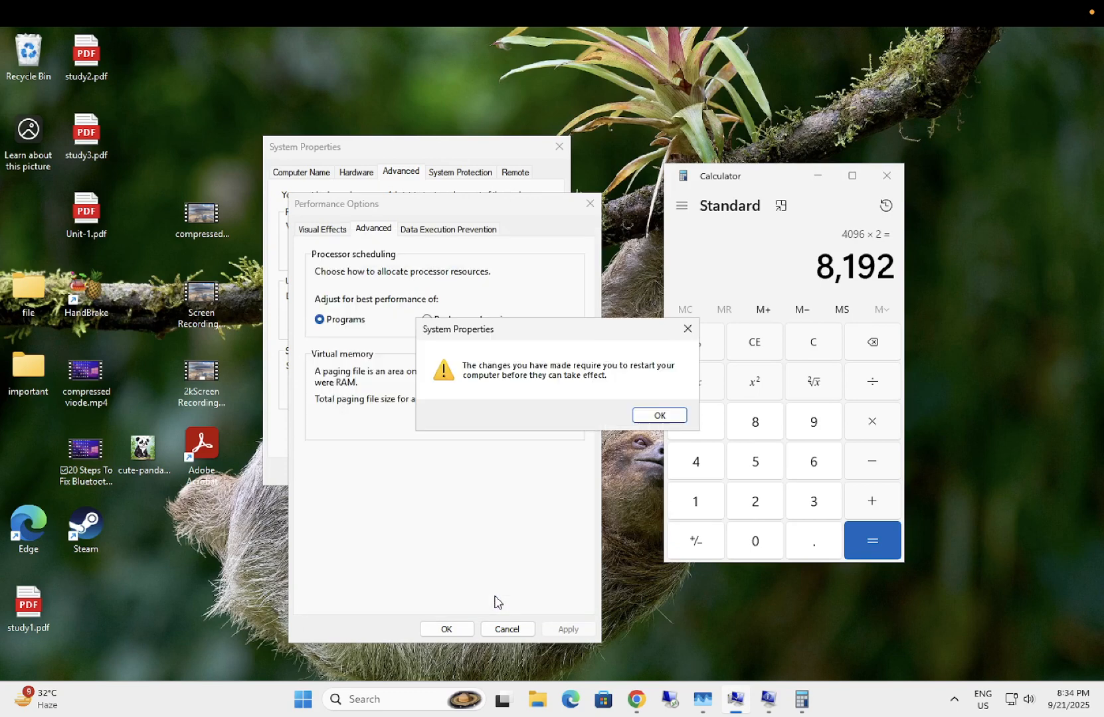
left_click(658, 417)
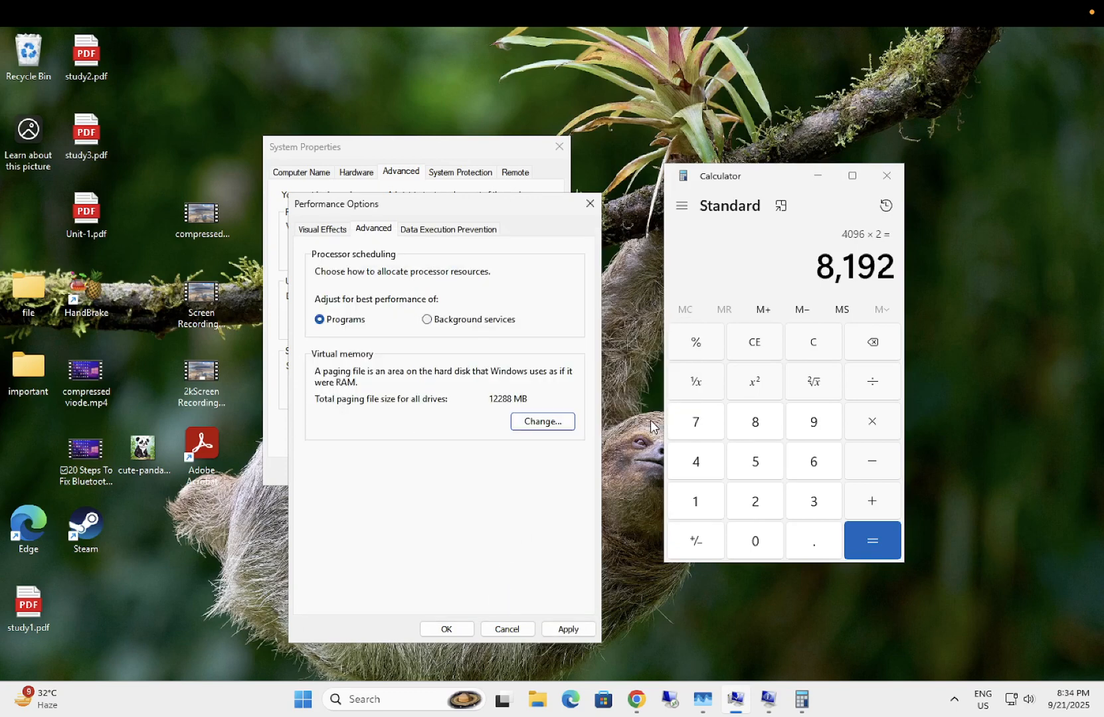
left_click(568, 628)
left_click(447, 630)
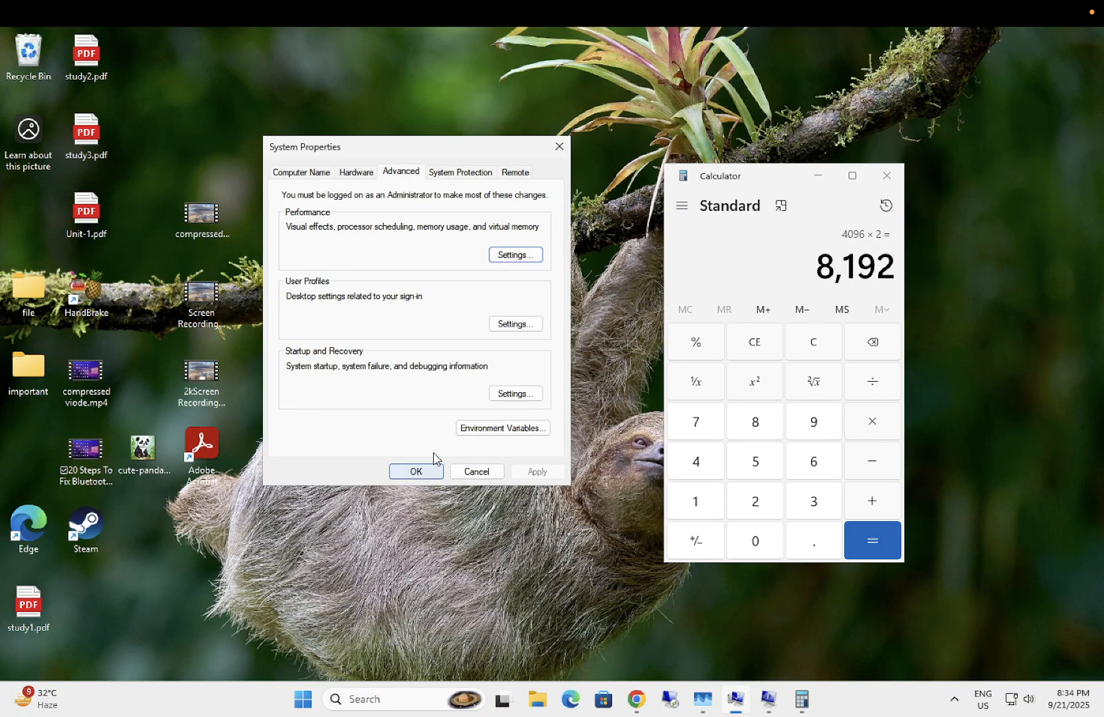
left_click(419, 470)
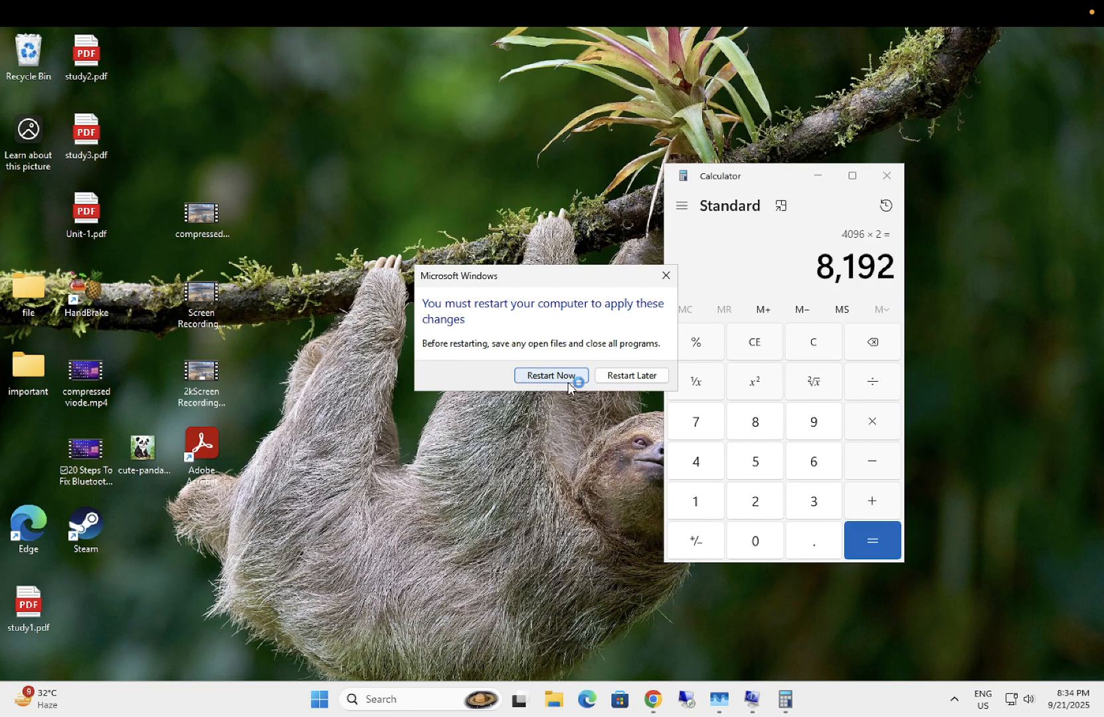
left_click(615, 379)
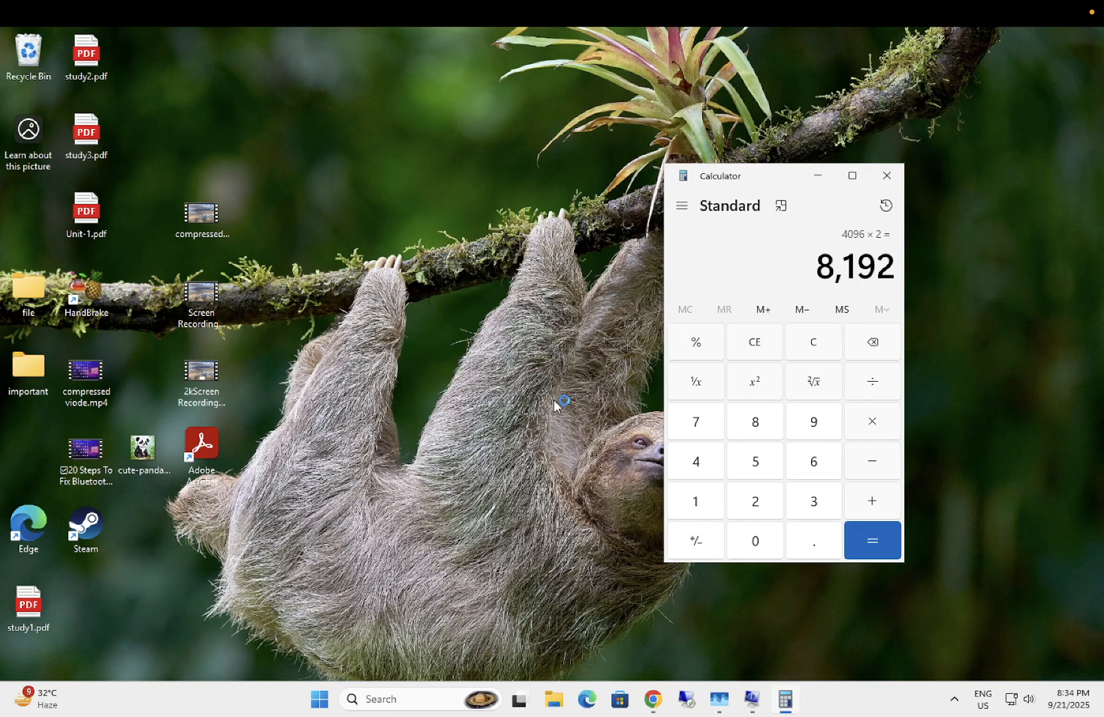
- Minimize Calculator and switch to Task Manager to show the list of startup apps
left_click(819, 176)
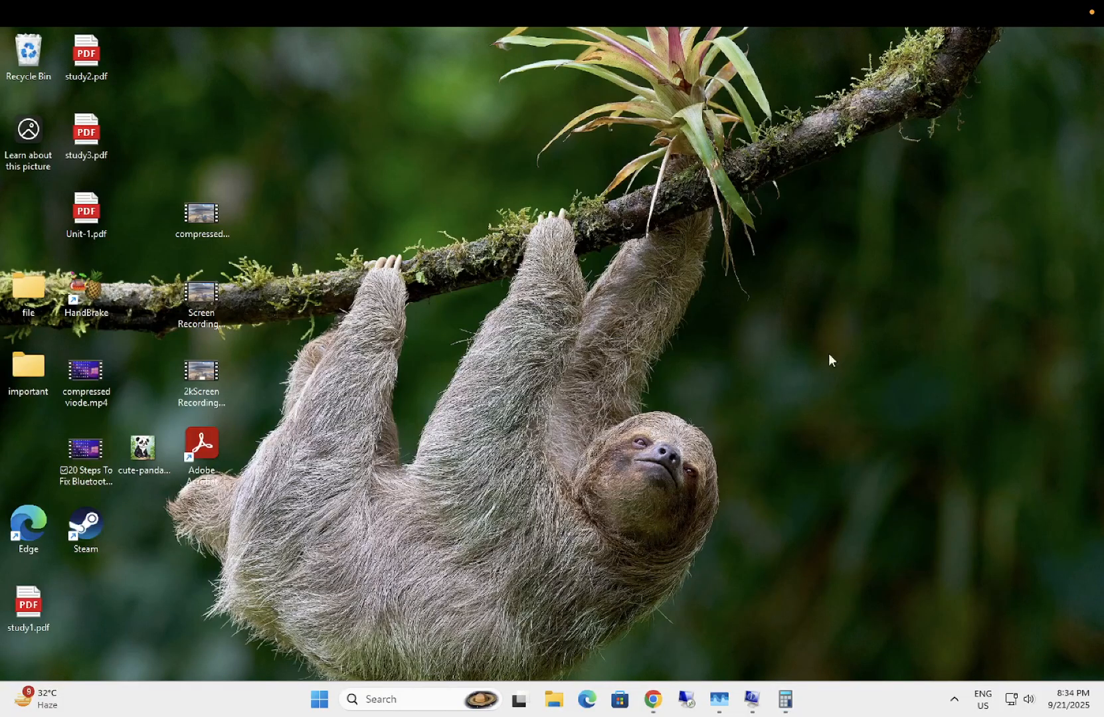
left_click(719, 699)
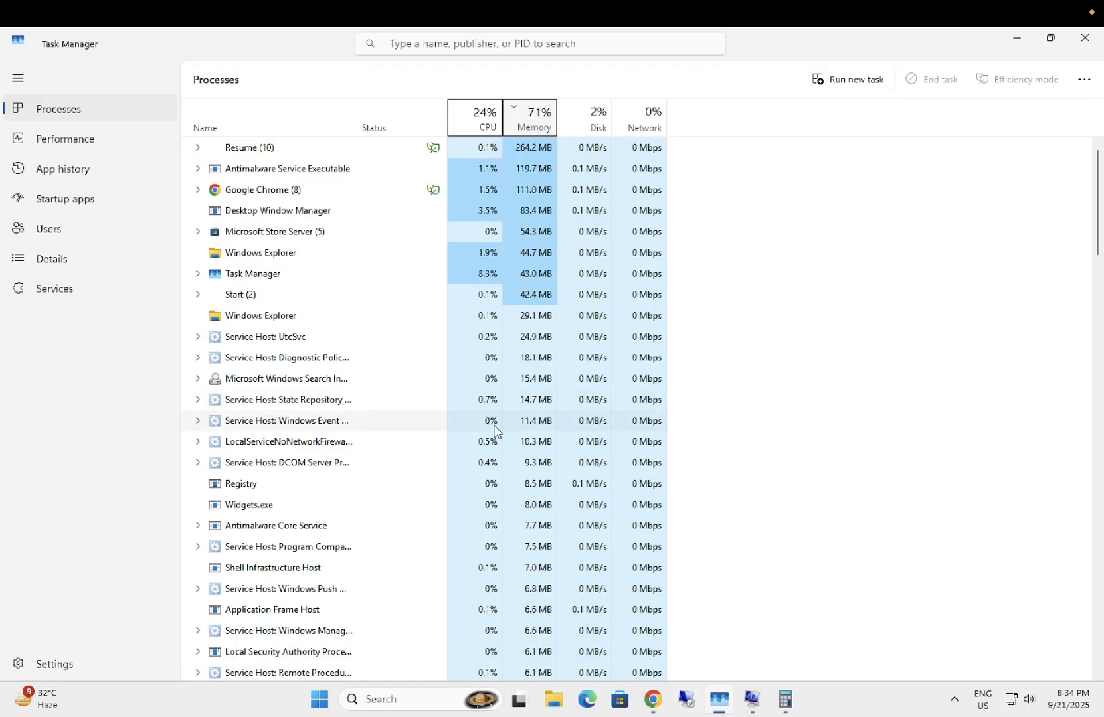
left_click(85, 211)
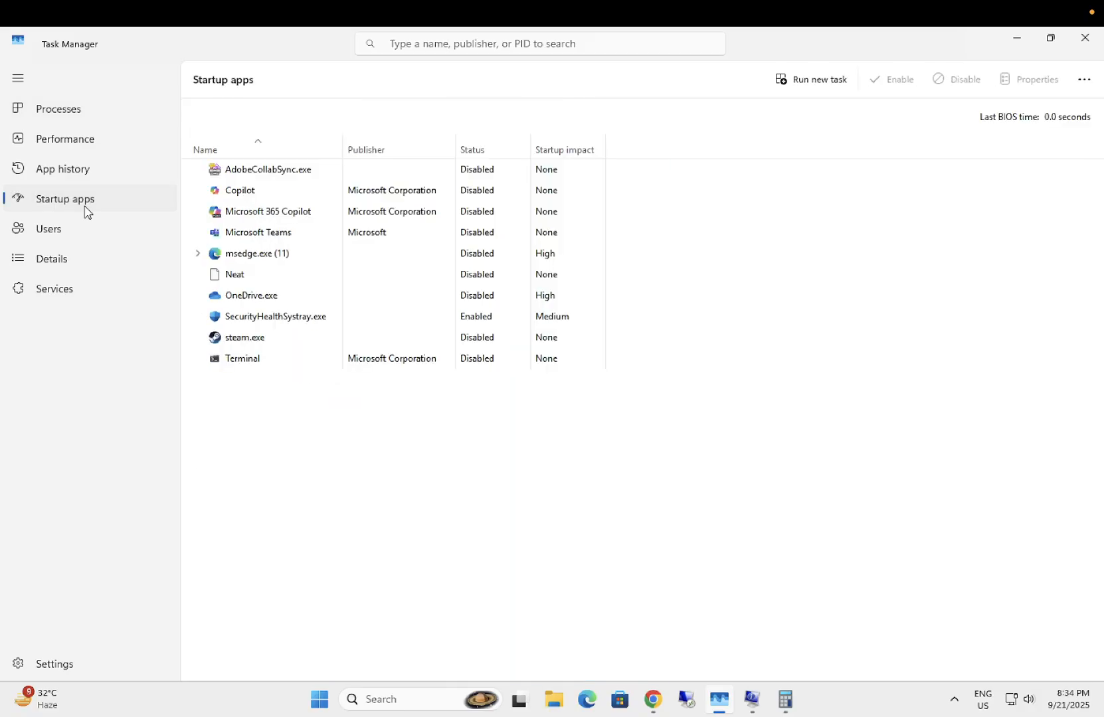
- Enable the msedge.exe and steam.exe startup apps
right_click(279, 254)
left_click(318, 281)
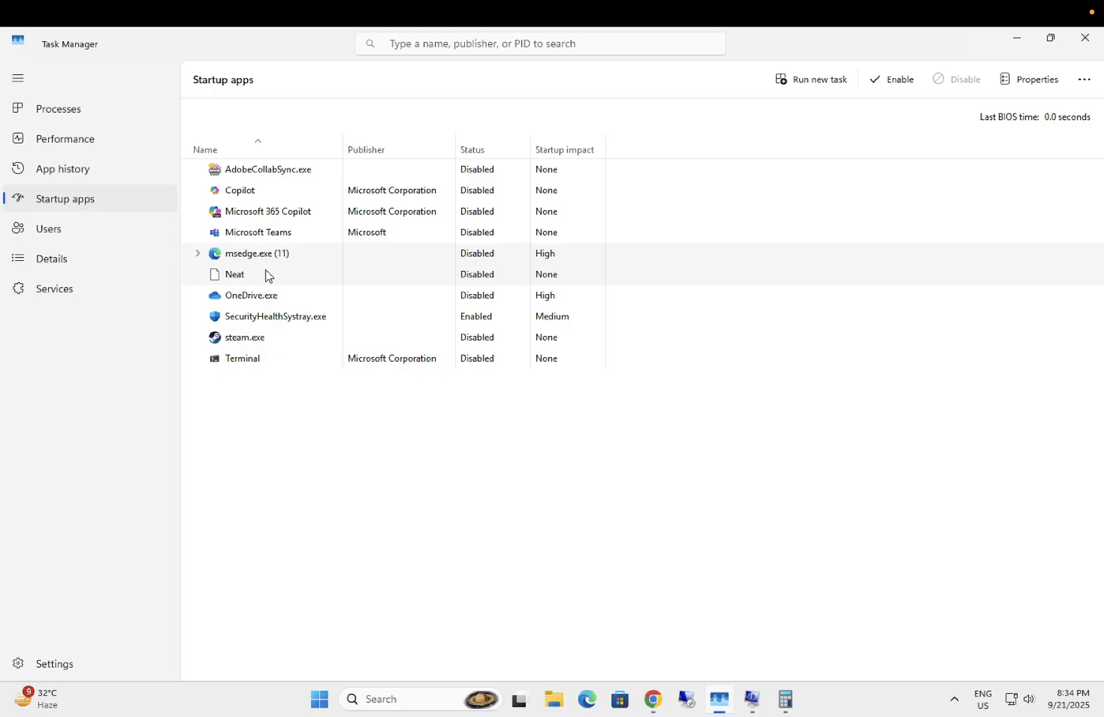
left_click(251, 341)
right_click(251, 340)
left_click(294, 351)
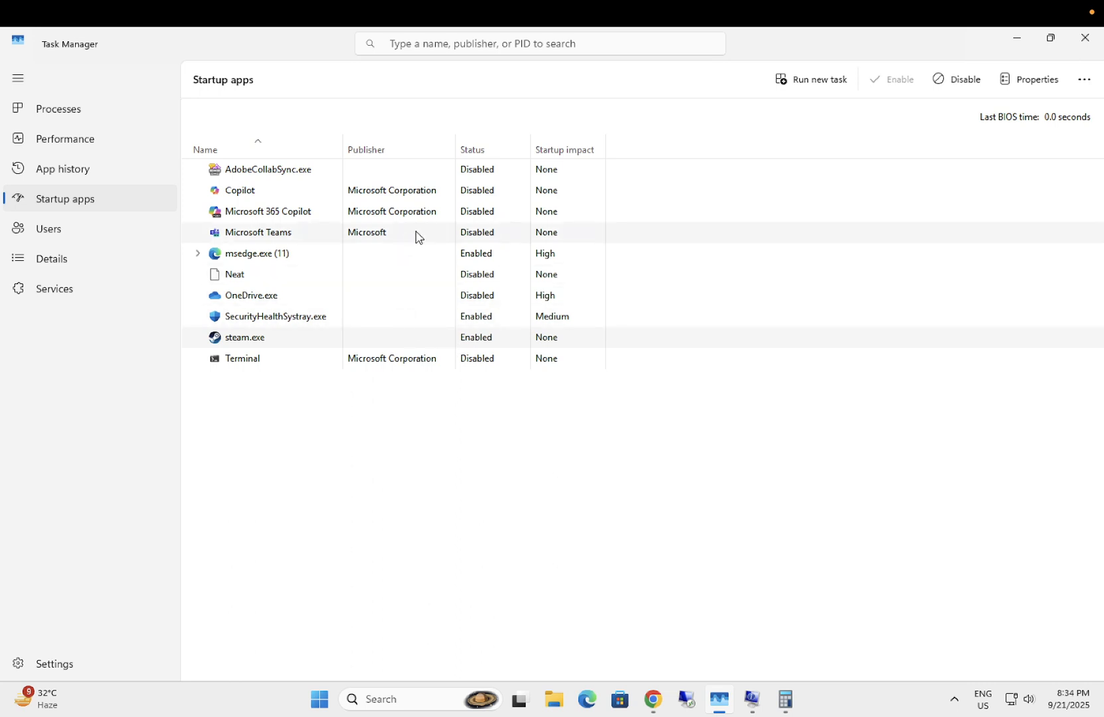
- Disable steam.exe and msedge.exe so they do not launch at startup
right_click(266, 344)
left_click(309, 350)
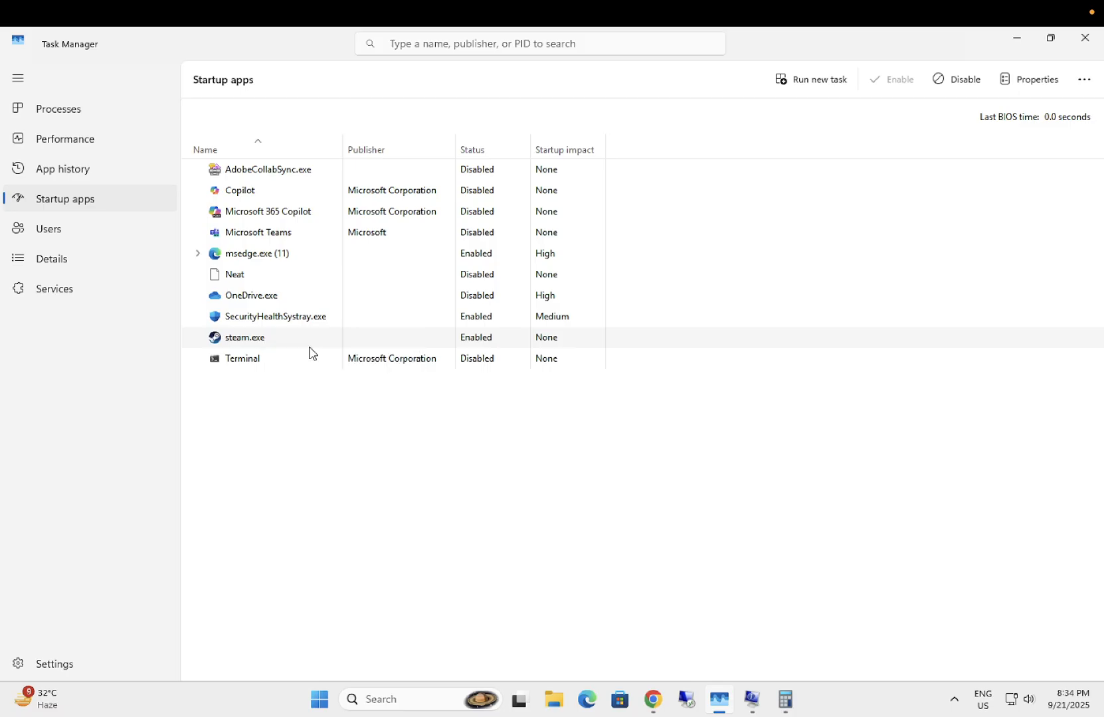
right_click(266, 250)
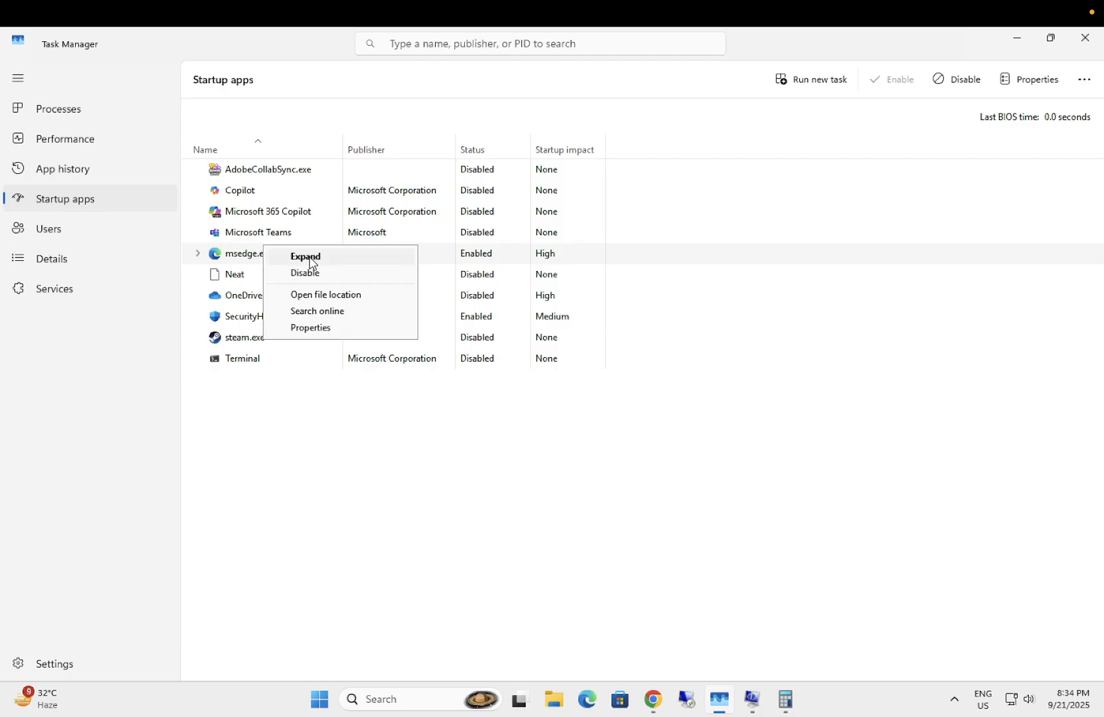
left_click(309, 273)
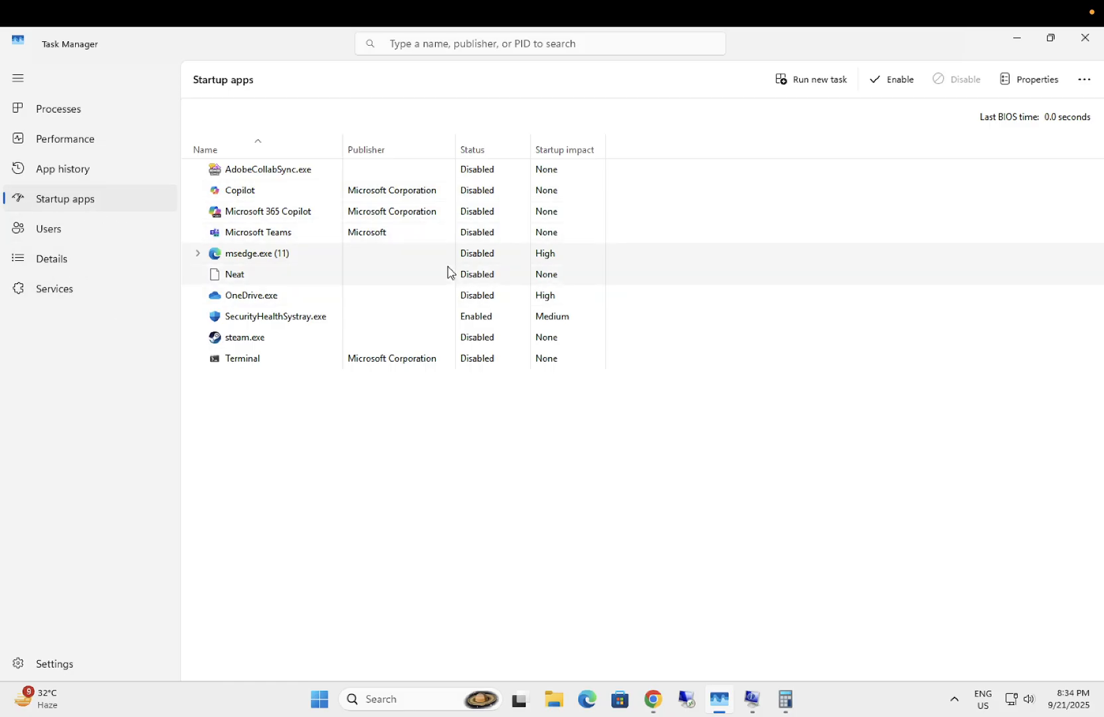
- Close Task Manager and open System Configuration by running msconfig
left_click(1083, 38)
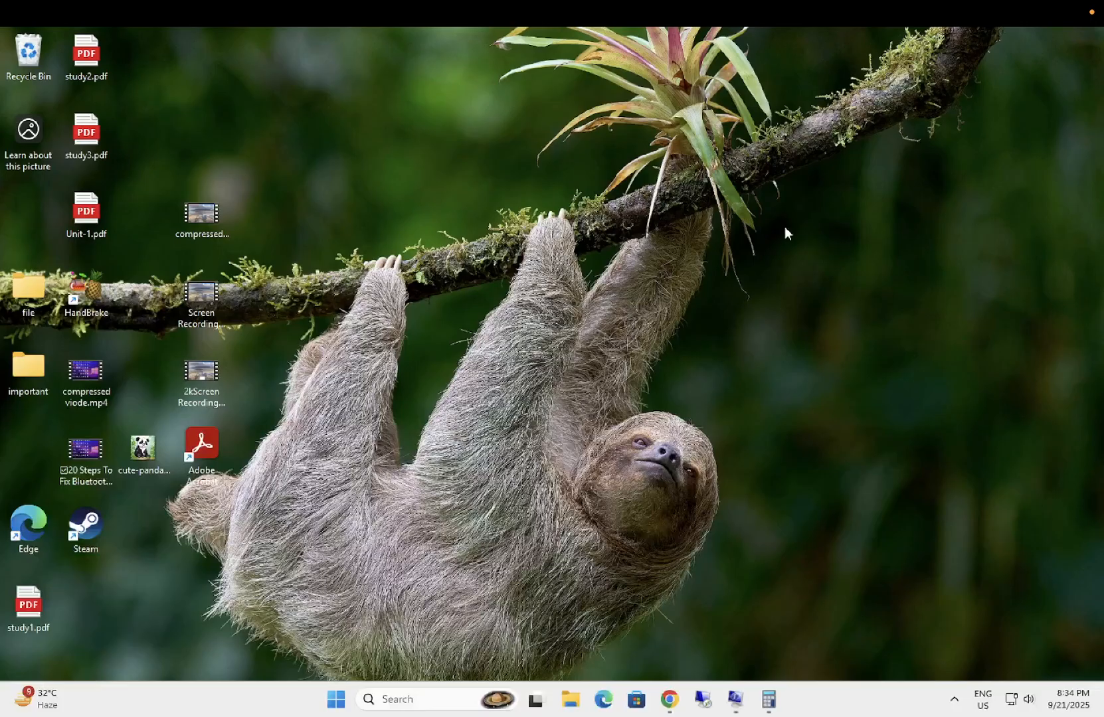
left_click(411, 691)
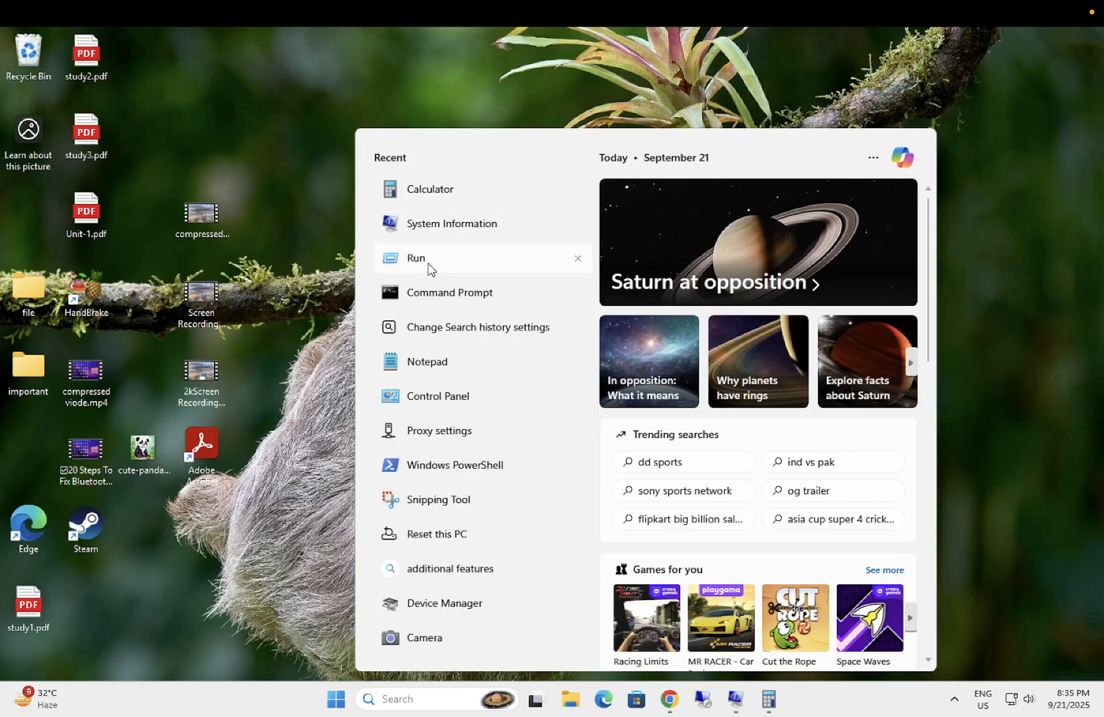
left_click(417, 259)
left_click_drag(254, 513, 550, 334)
type("m")
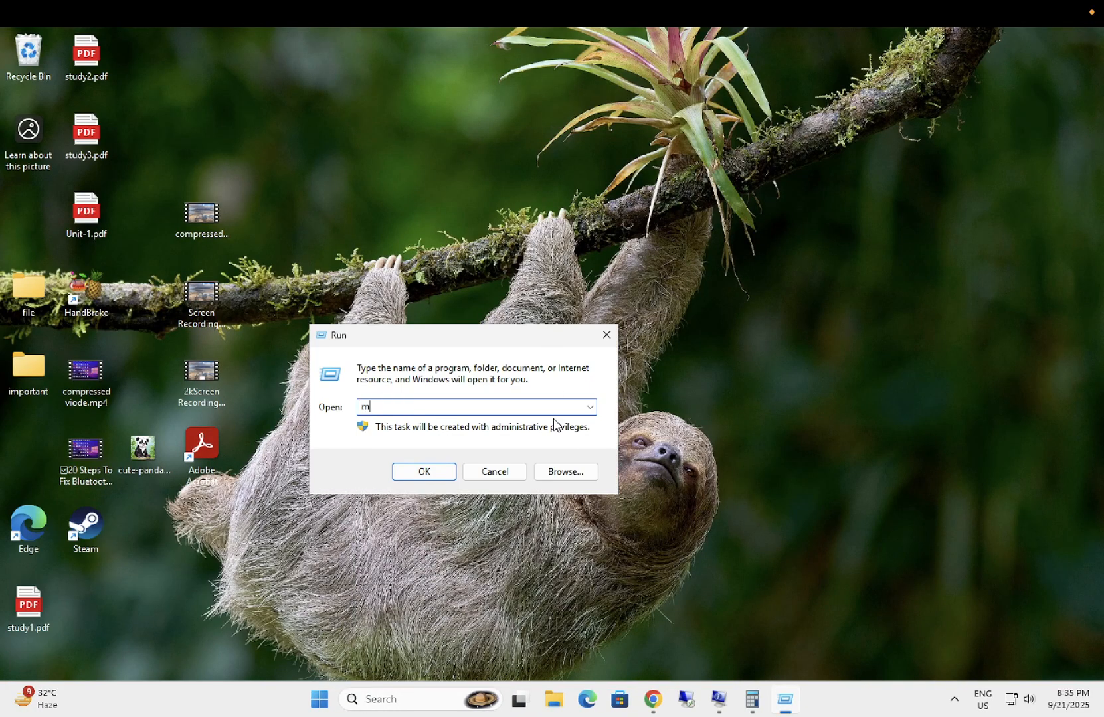
type("sconfig")
key("Return")
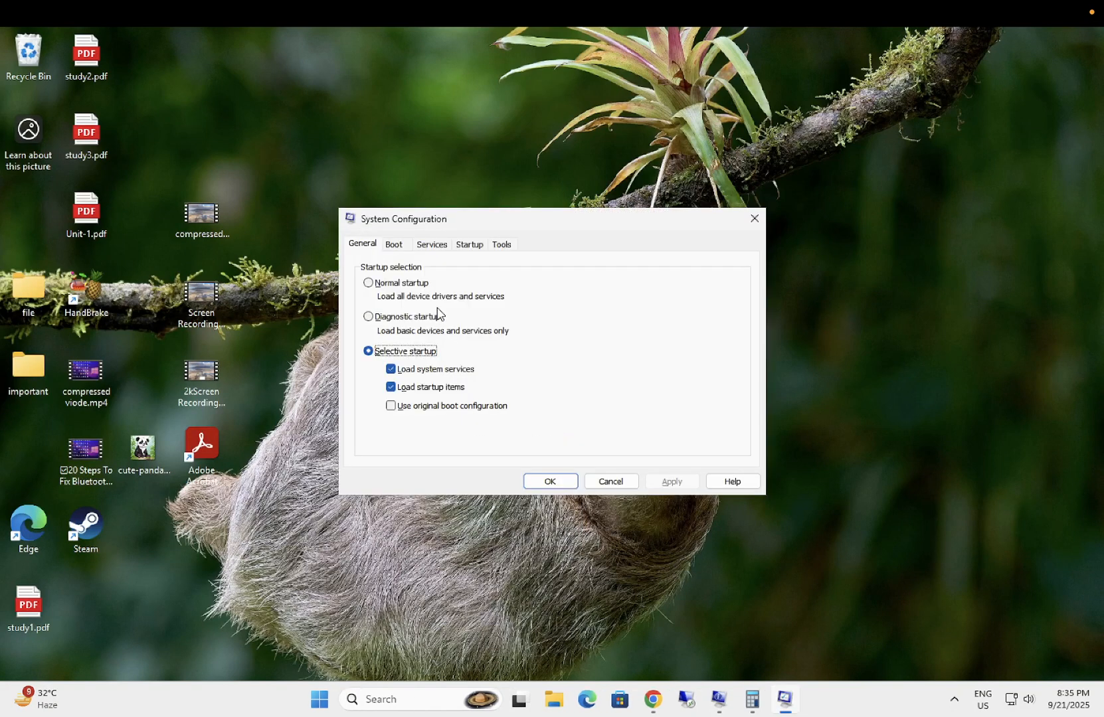
- Hide all Microsoft services, disable all remaining services, apply the change and dismiss the restart request
left_click(435, 253)
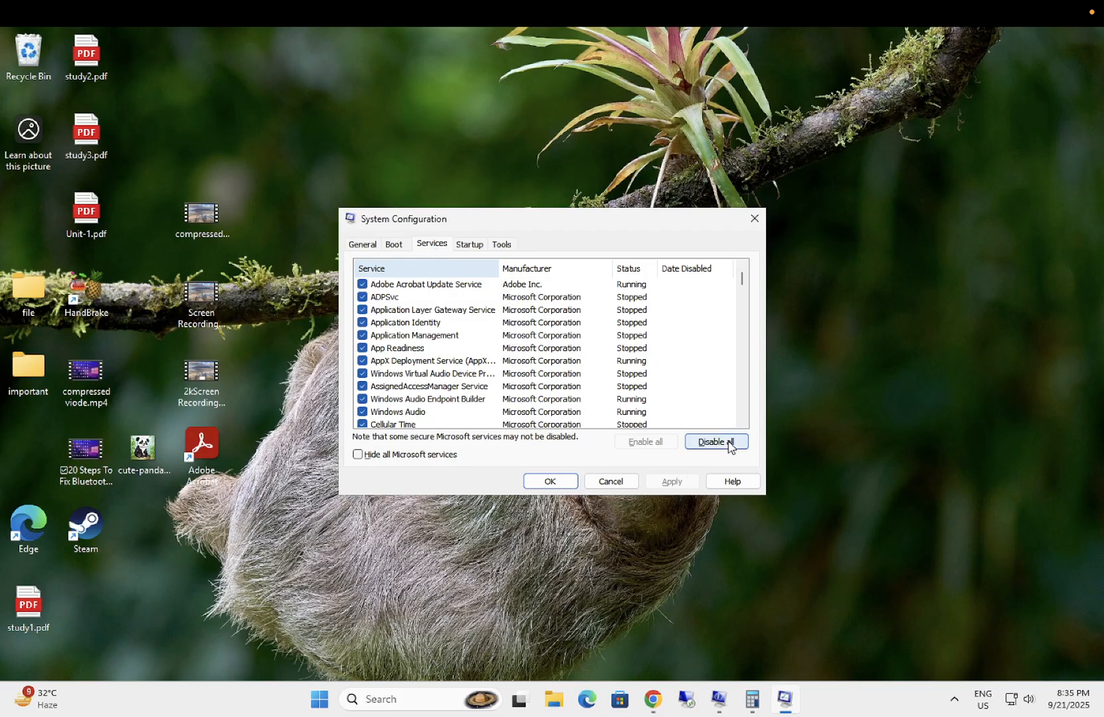
left_click(392, 456)
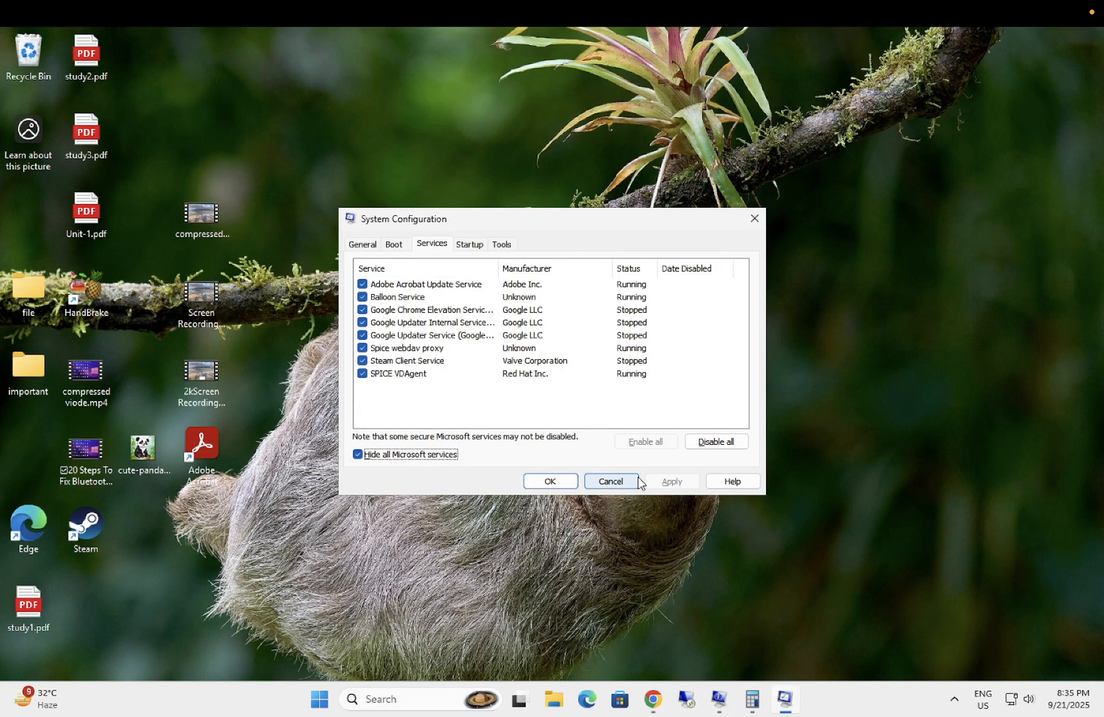
left_click(723, 444)
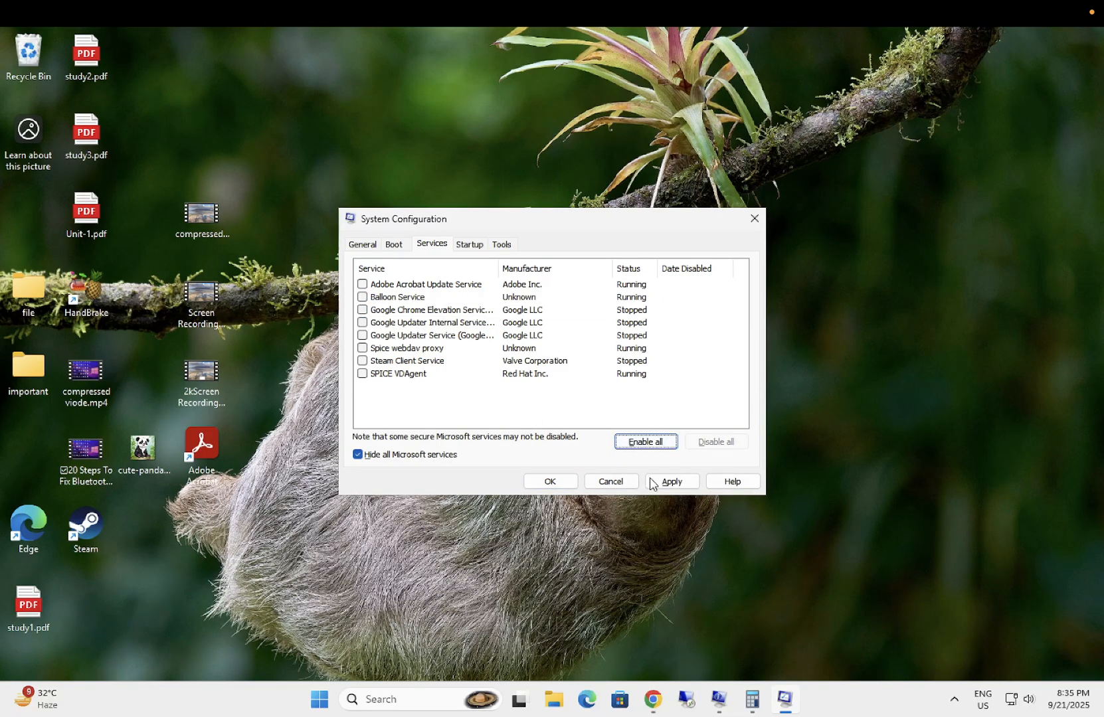
left_click(677, 485)
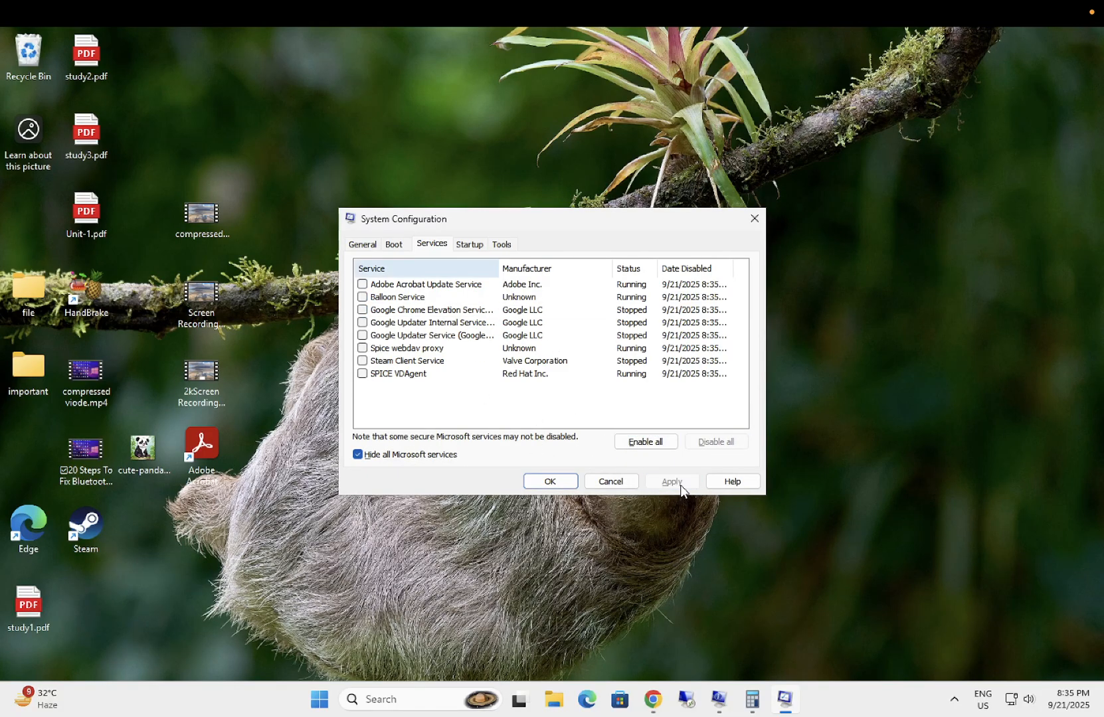
left_click(551, 481)
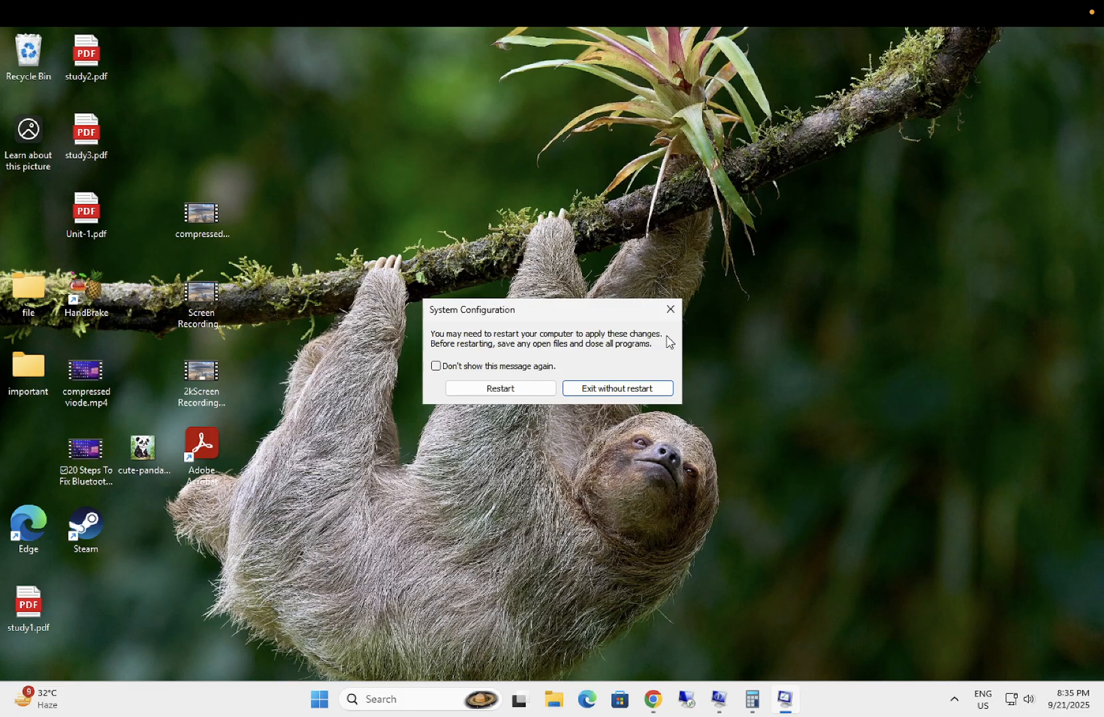
left_click(669, 309)
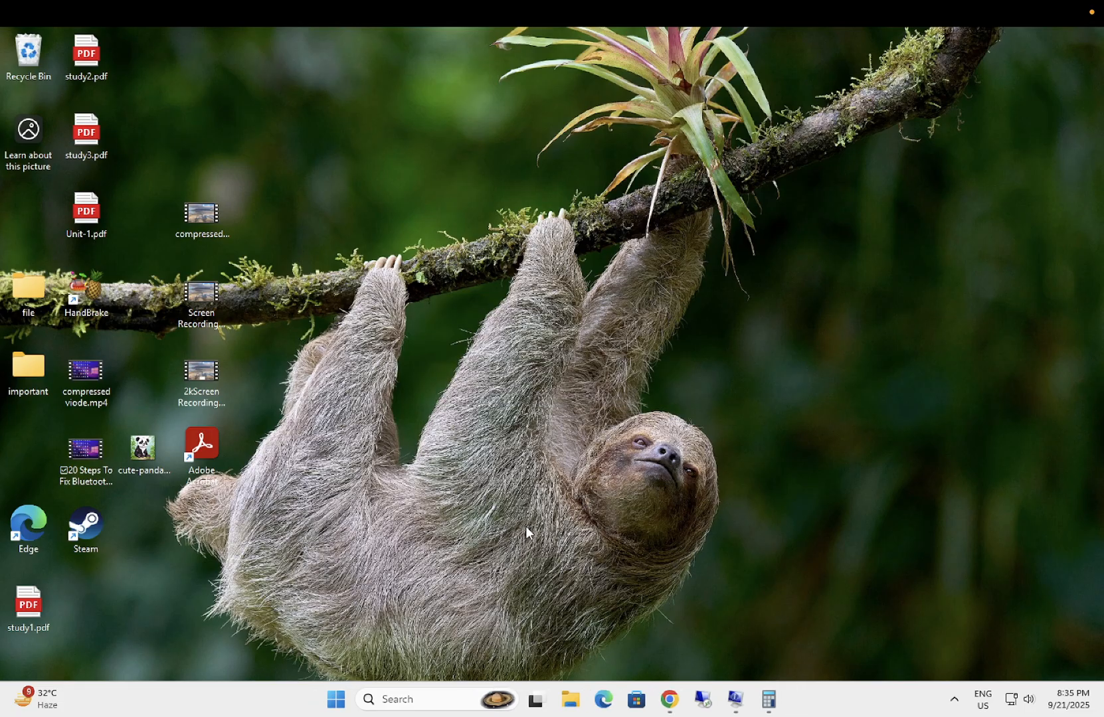
- Reopen System Configuration with msconfig and enable all non-Microsoft services again, applying the change without restarting
left_click(414, 691)
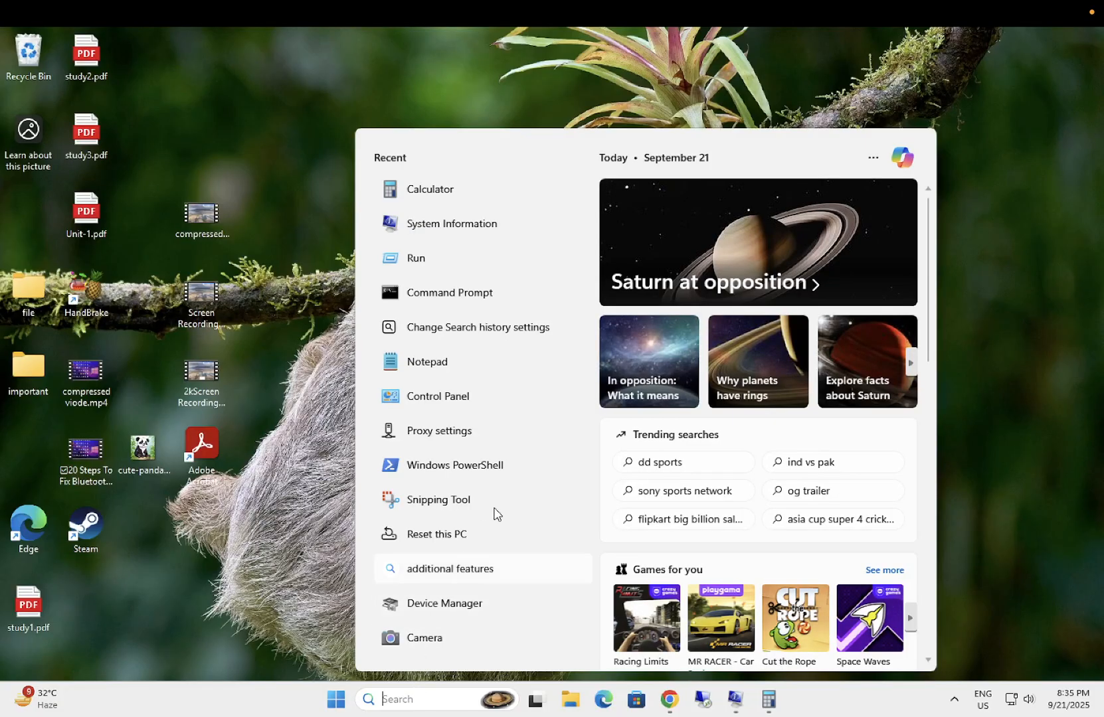
left_click(432, 265)
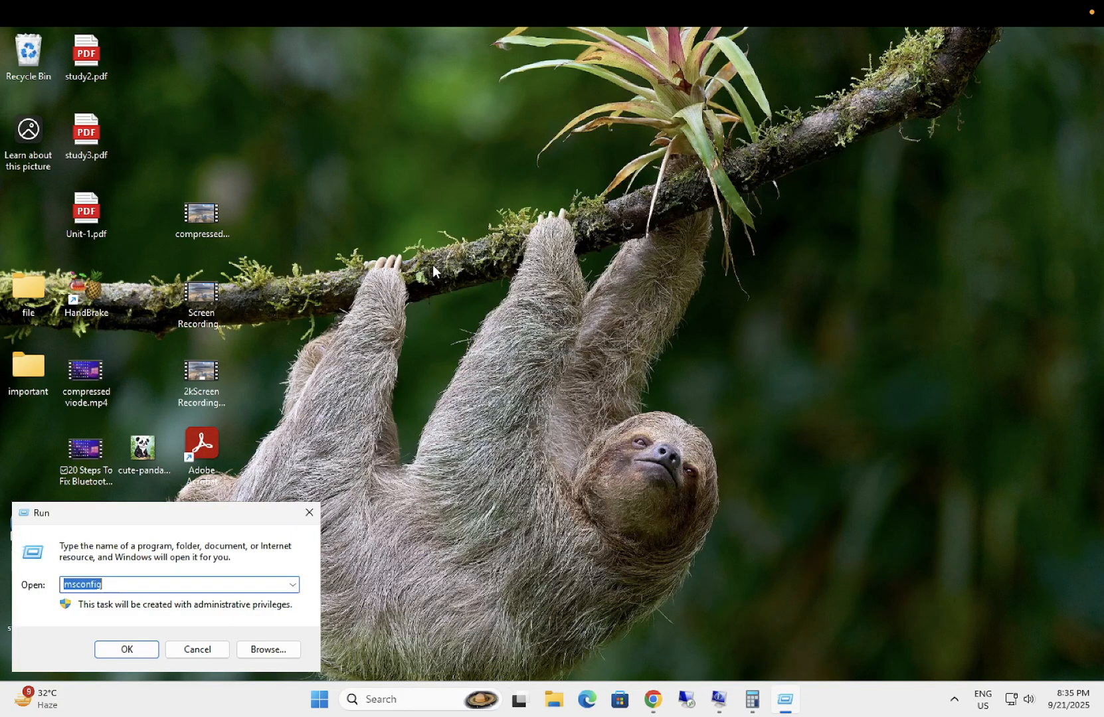
left_click(145, 649)
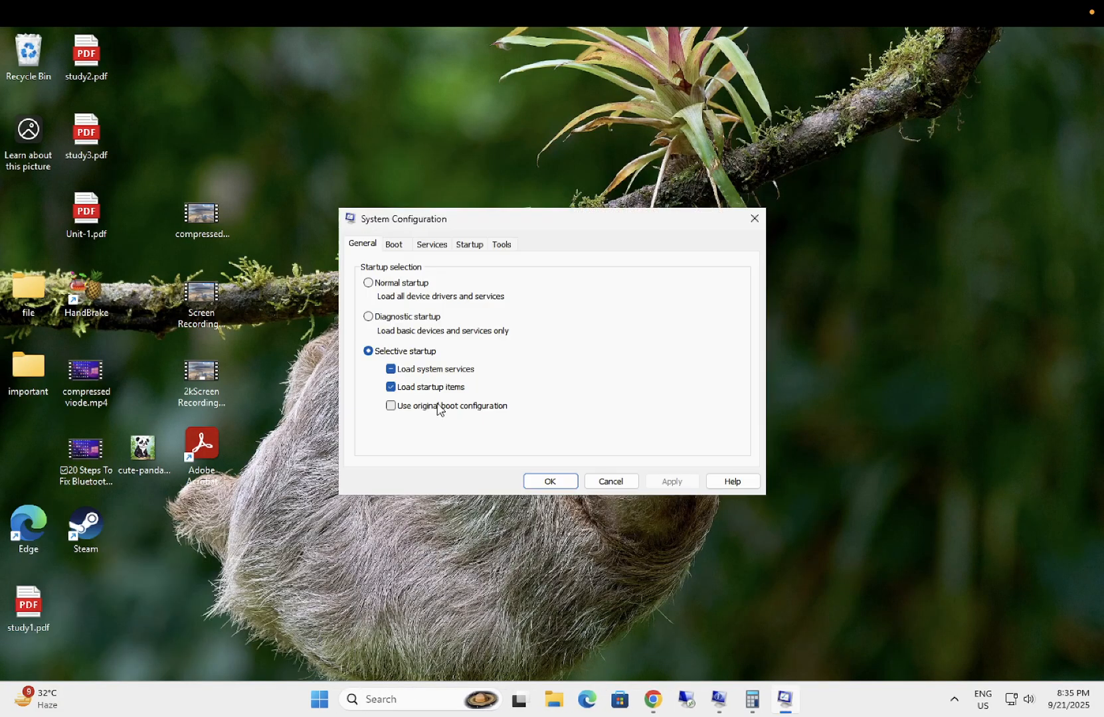
left_click(431, 245)
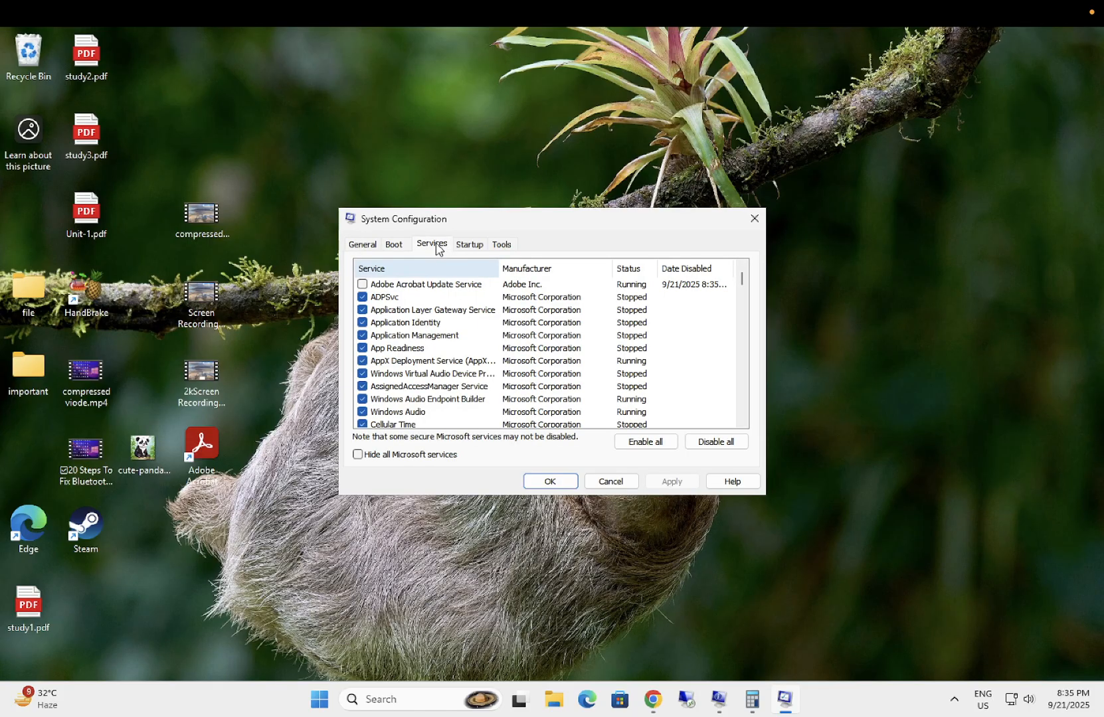
left_click(389, 457)
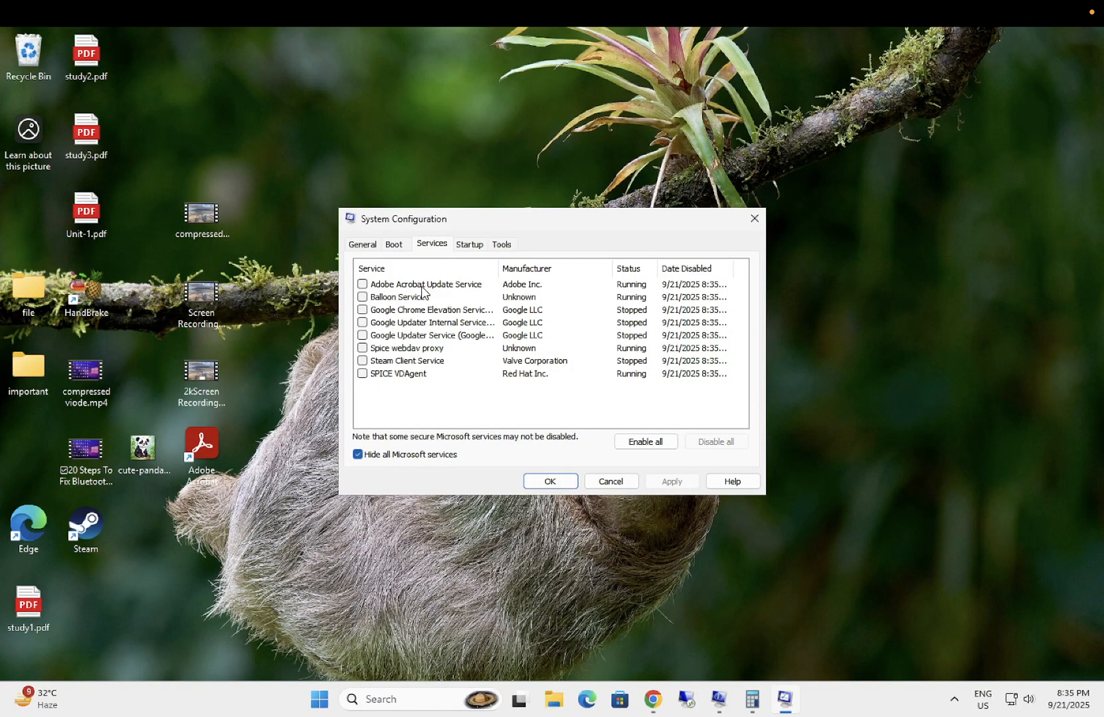
left_click(646, 442)
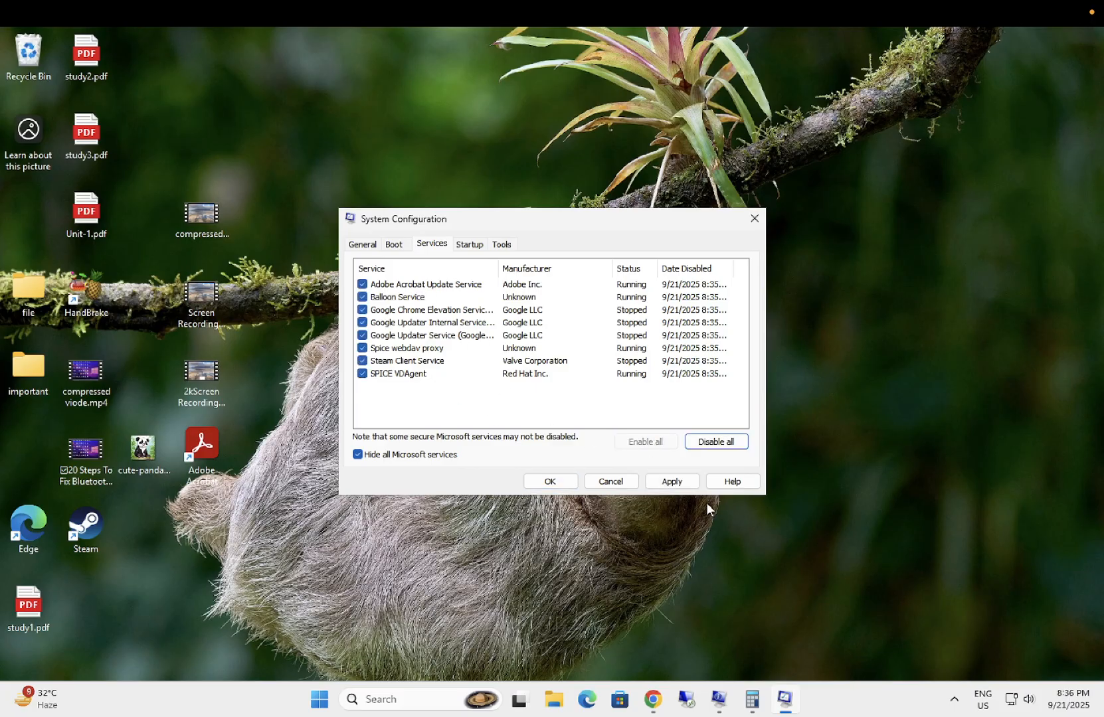
left_click(691, 480)
left_click(555, 479)
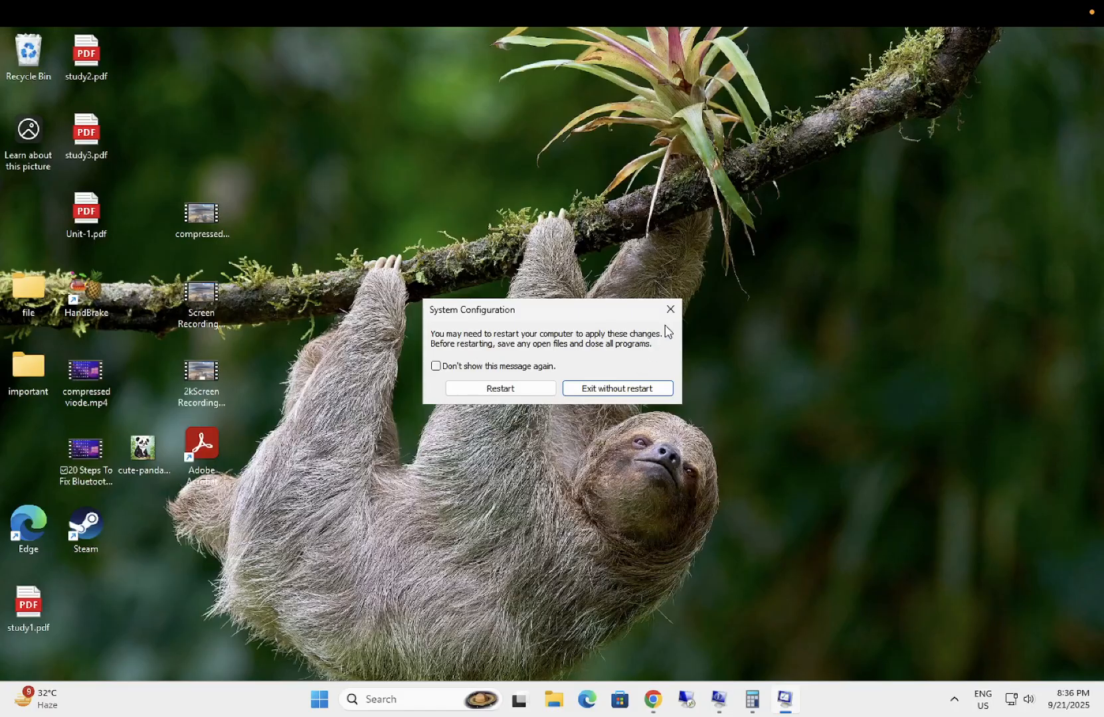
left_click(670, 310)
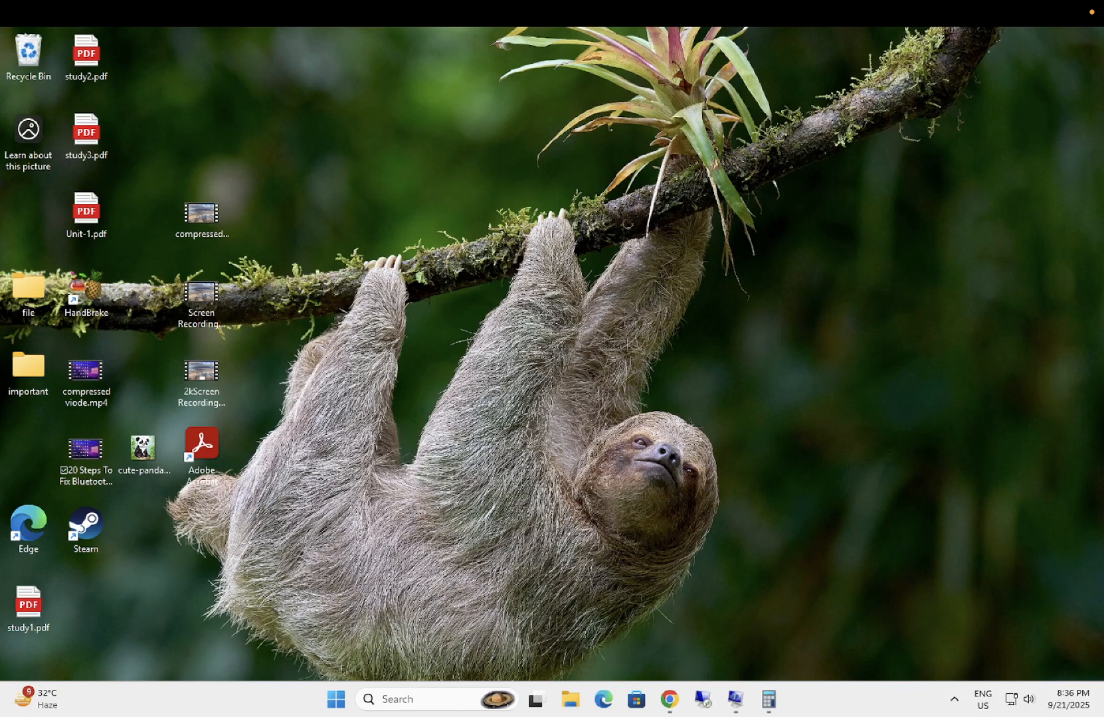
- Search for Edit power plan and go from the plan's settings to Power Options to view the available power plans
left_click(416, 696)
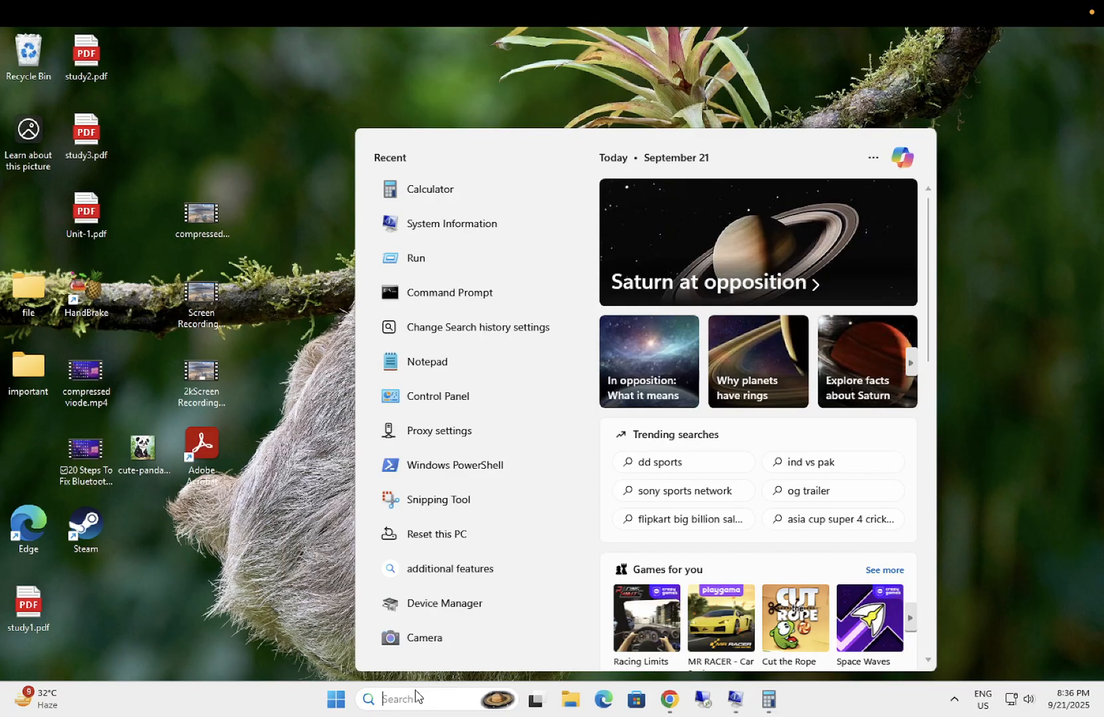
type("edit powe")
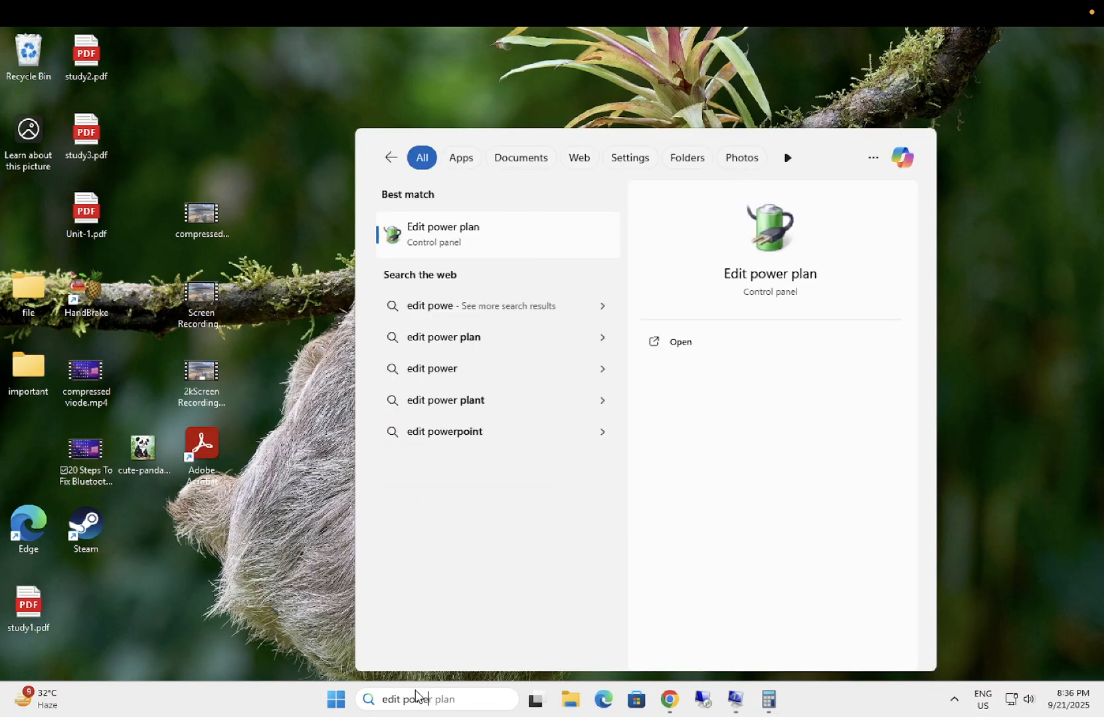
left_click(489, 246)
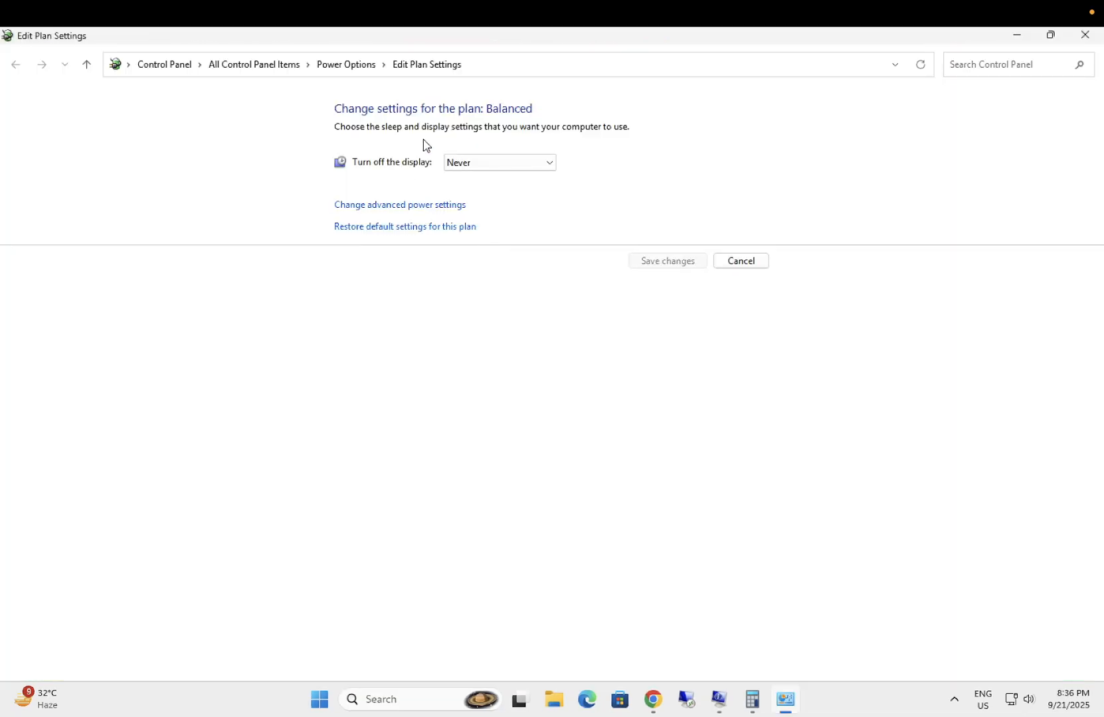
left_click(357, 72)
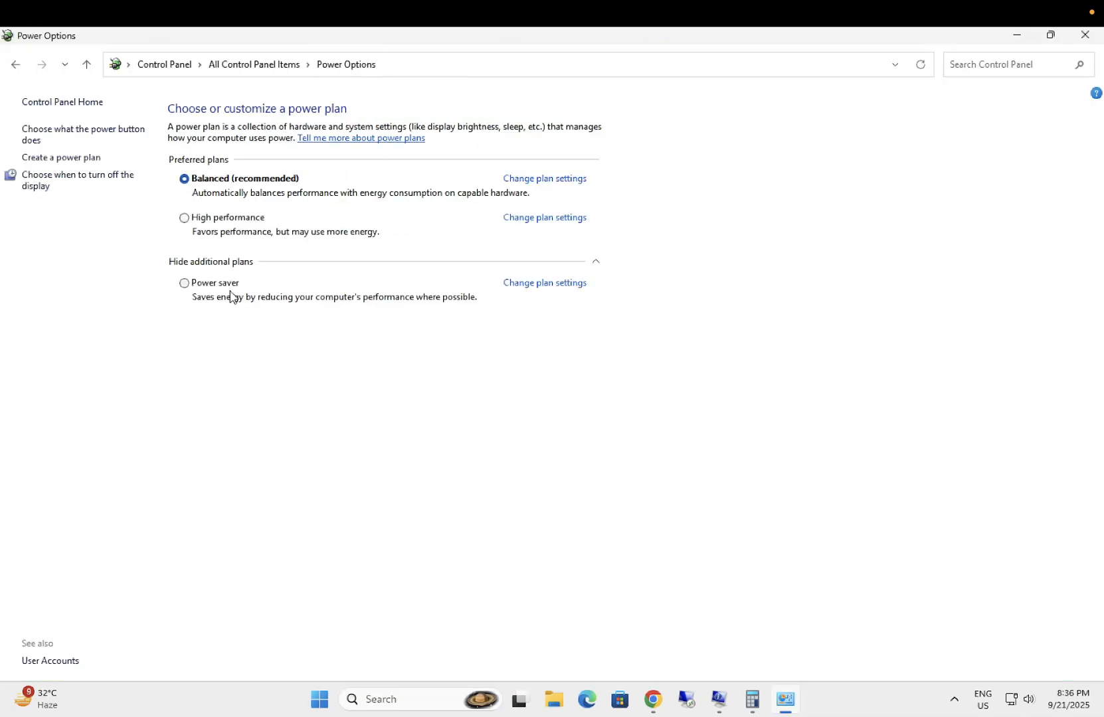
- Select the High performance power plan, switch back to Balanced (recommended), and close Power Options
left_click(222, 226)
left_click(206, 185)
left_click(1085, 35)
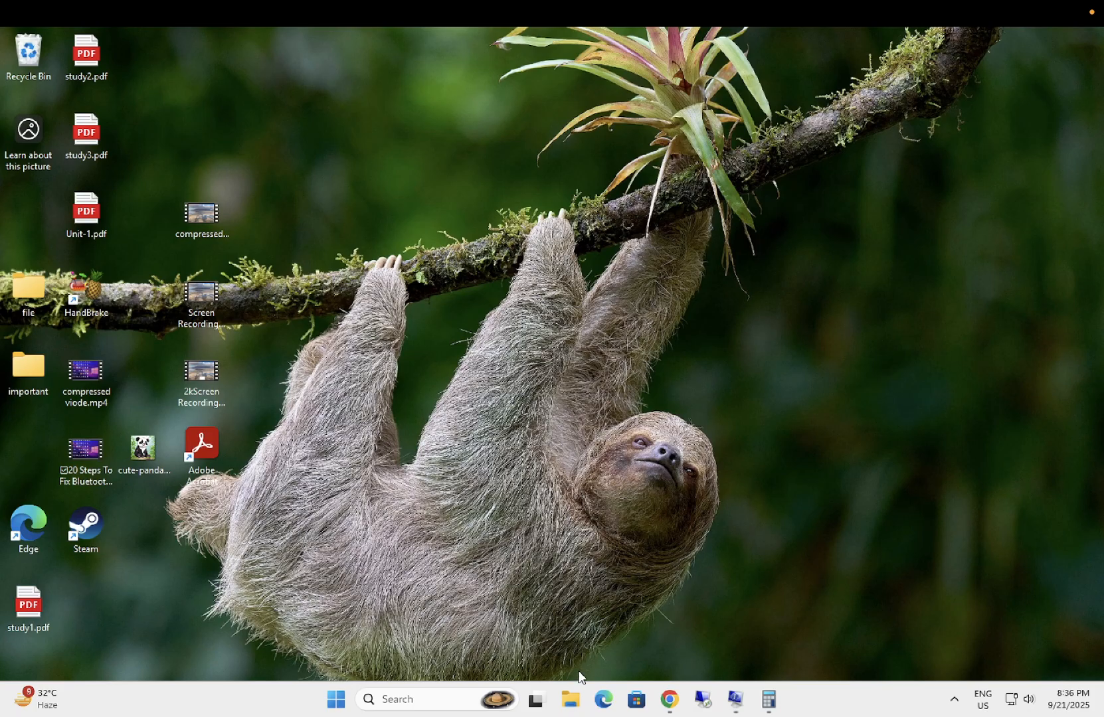
- Open This PC in File Explorer to check the free space on the drives, and close the window
left_click(571, 697)
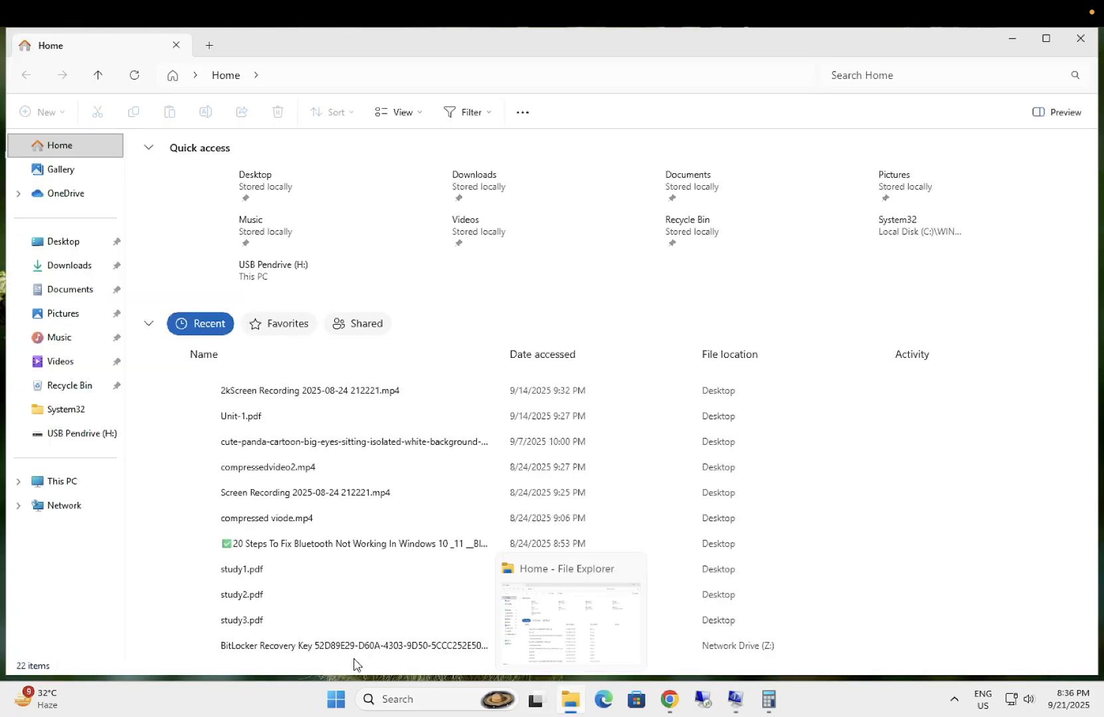
left_click(71, 488)
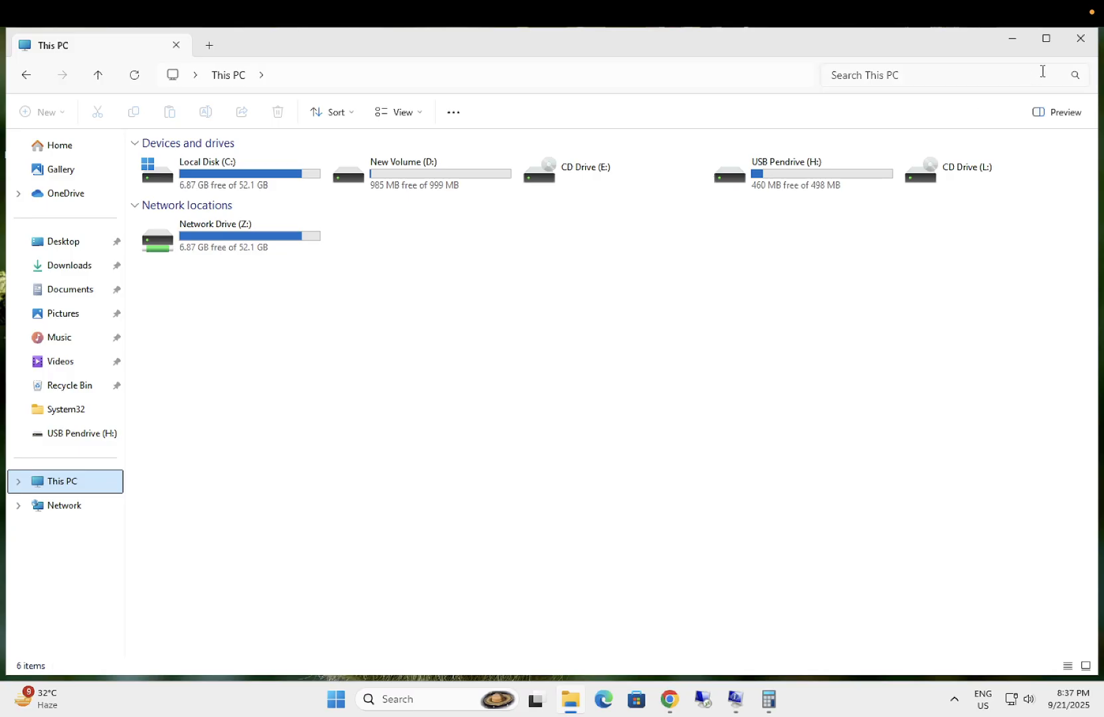
left_click(1076, 46)
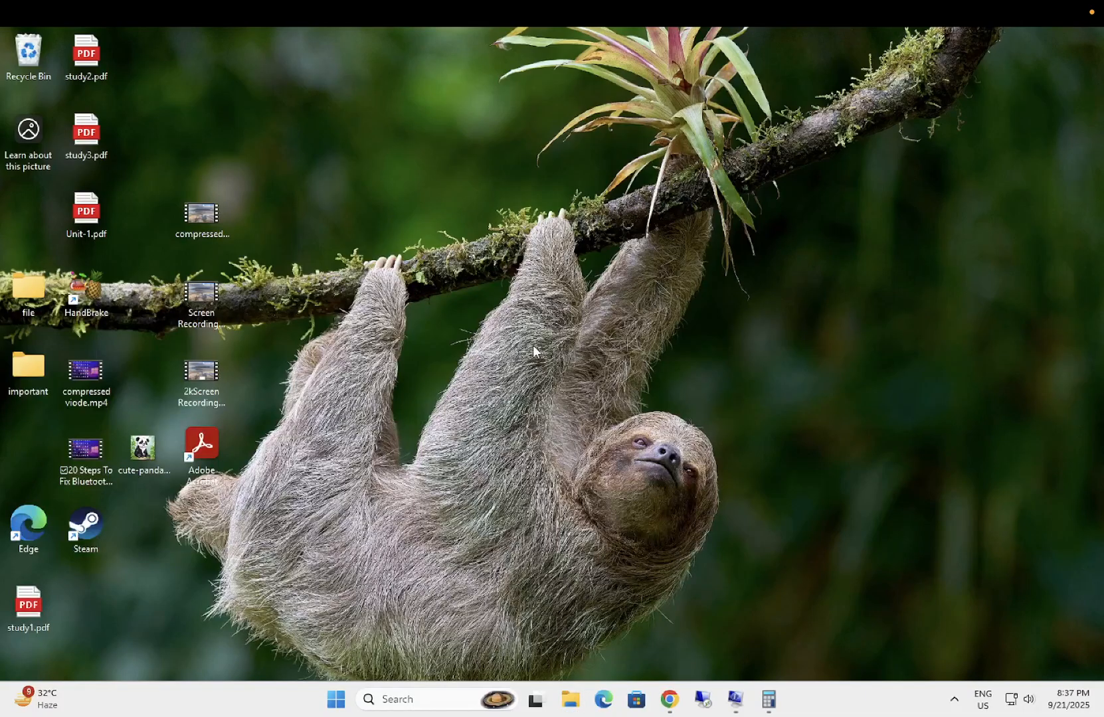